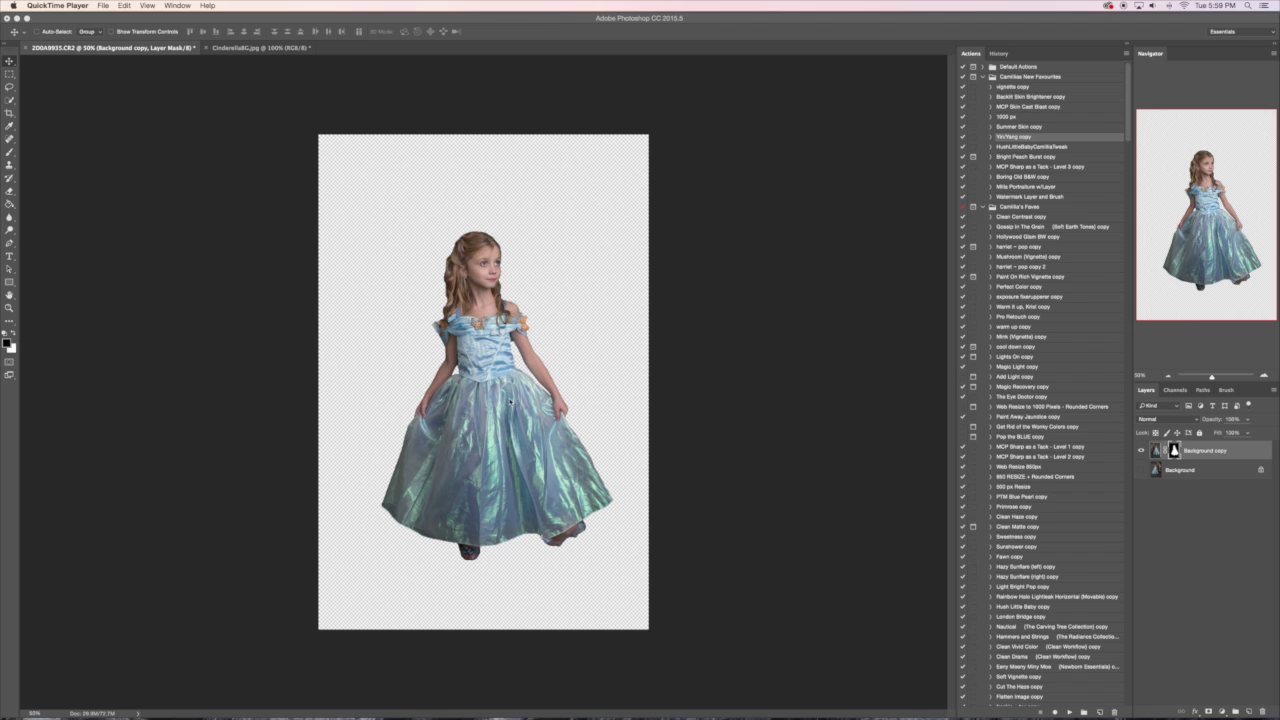
# Copy the masked cutout of the girl from the portrait document into CinderellaBG.jpg
pyautogui.click(510, 400)
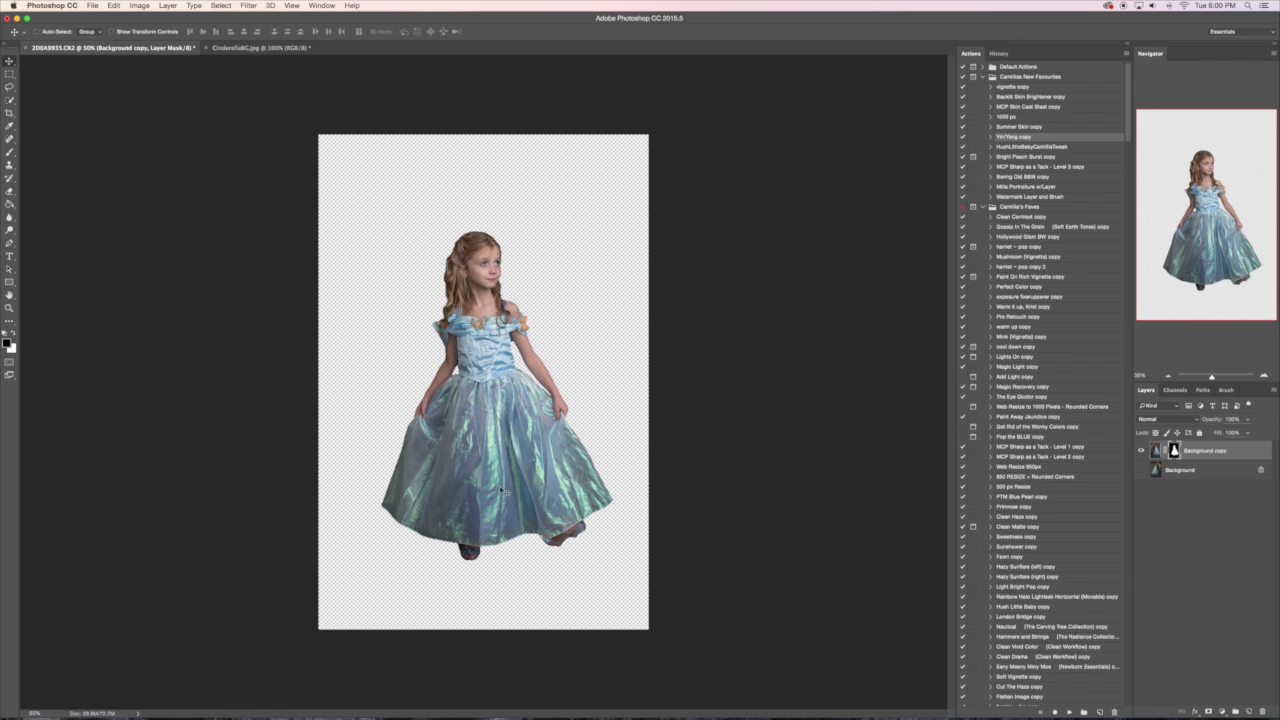
pyautogui.moveTo(494, 398); pyautogui.dragTo(263, 50)
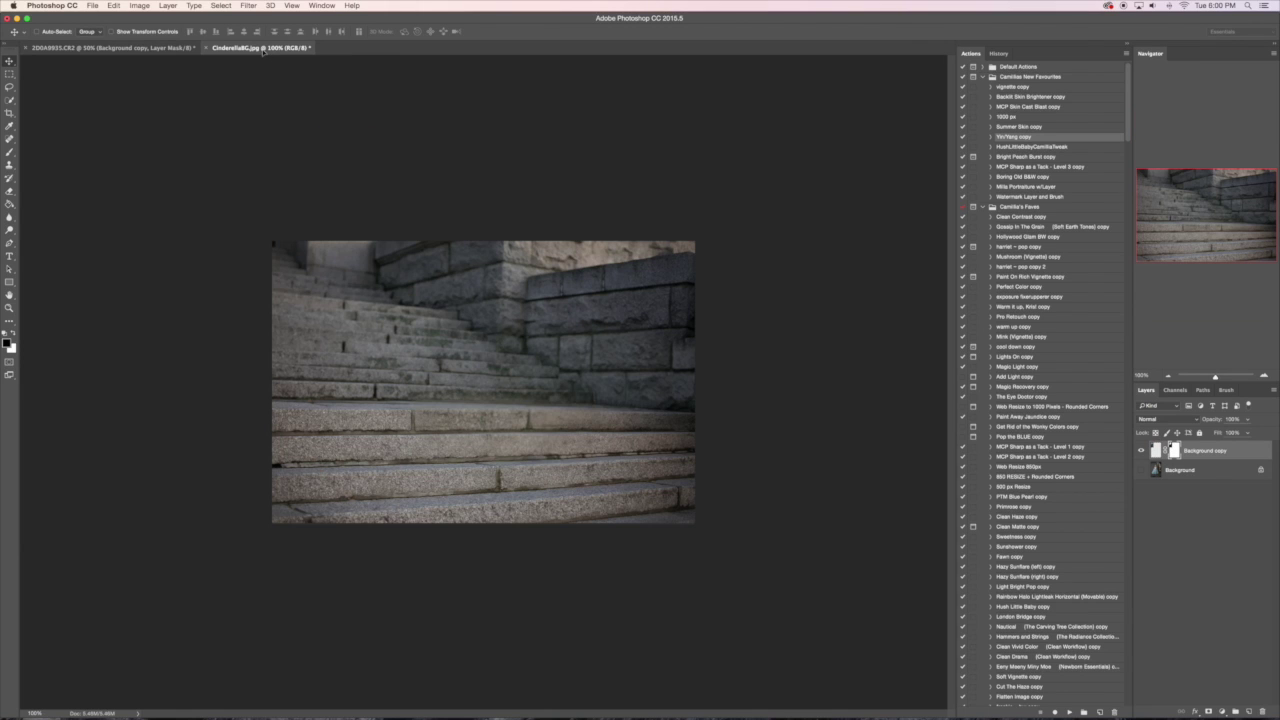
pyautogui.moveTo(500, 350); pyautogui.dragTo(506, 360)
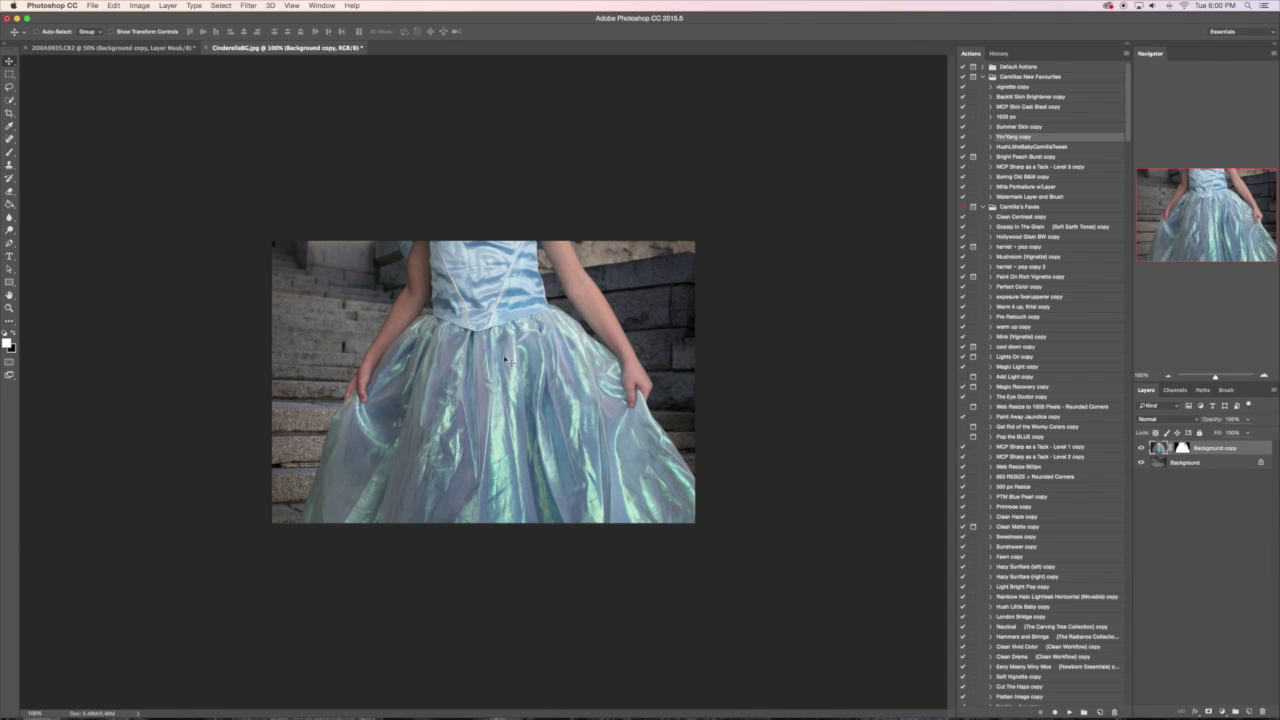
# Scale the girl down proportionally to about 33% with Free Transform and place her on the stone steps
pyautogui.press('super+t')
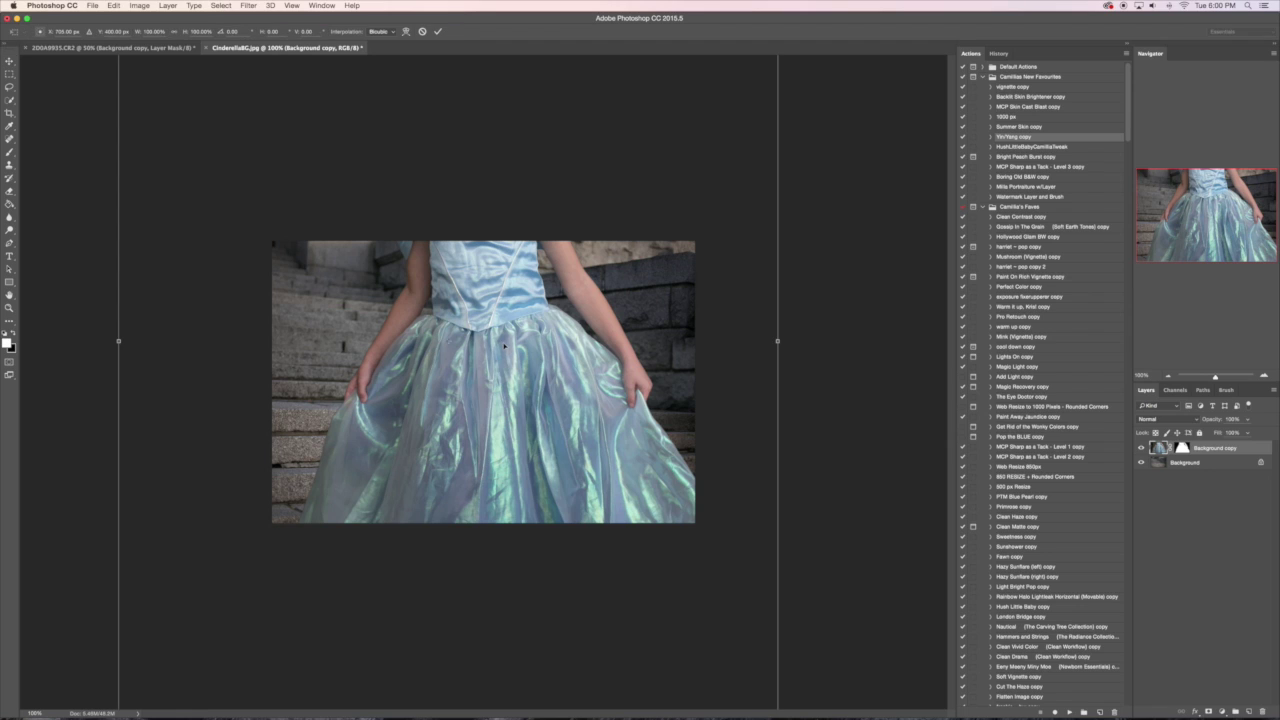
pyautogui.press('super+minus')
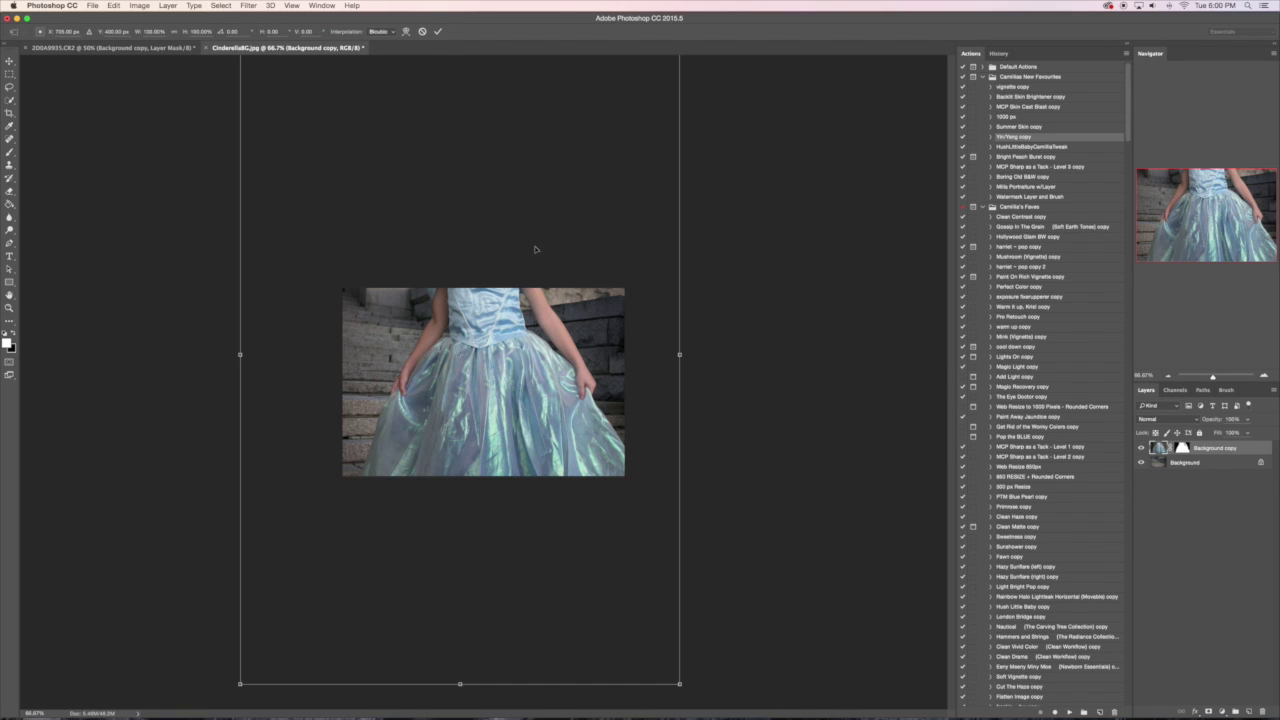
pyautogui.moveTo(679, 686); pyautogui.dragTo(528, 505)
pyautogui.moveTo(497, 413); pyautogui.dragTo(506, 435)
pyautogui.moveTo(551, 500); pyautogui.dragTo(542, 486)
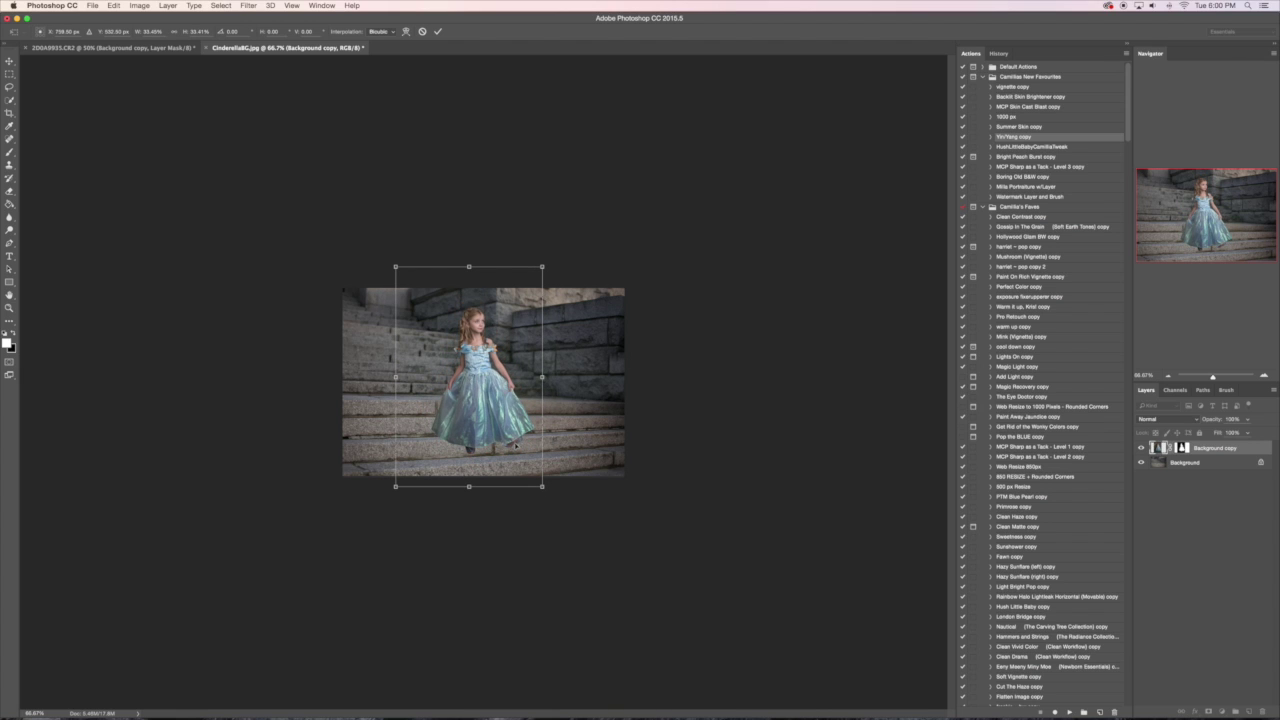
pyautogui.press('Return')
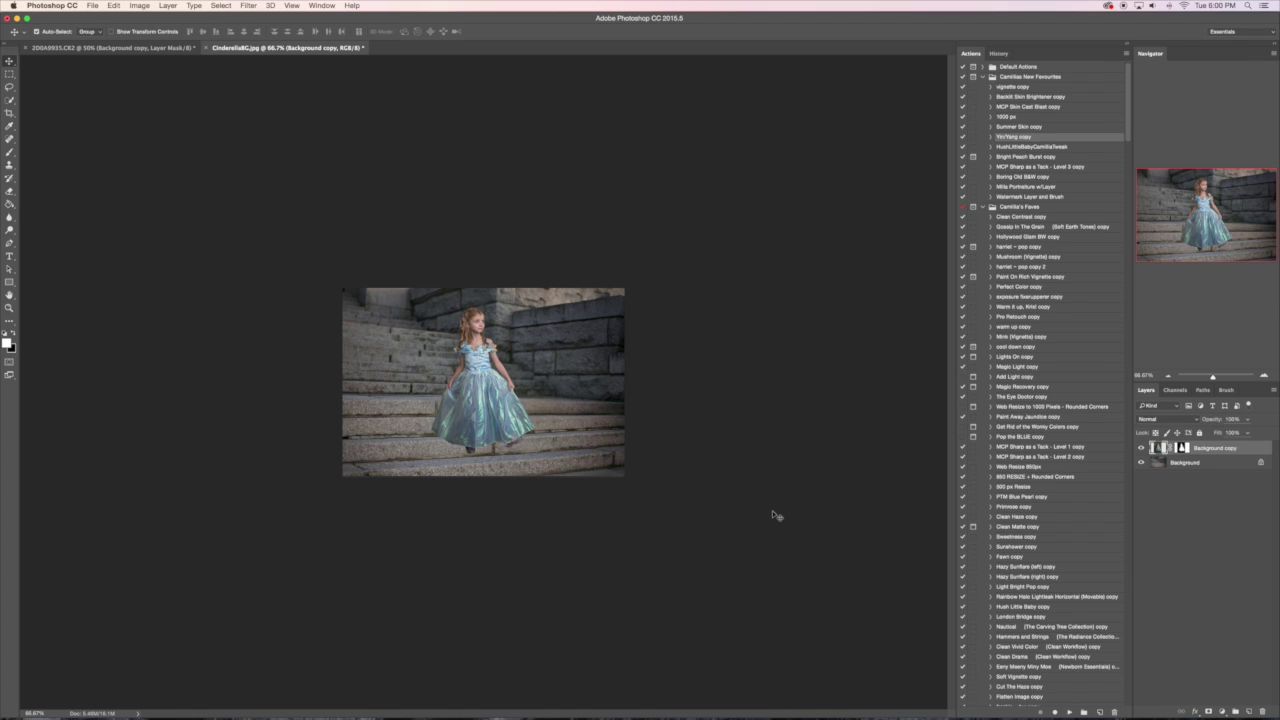
# Target the girl's layer mask and set up a small black brush with 86% hardness
pyautogui.press('super+1')
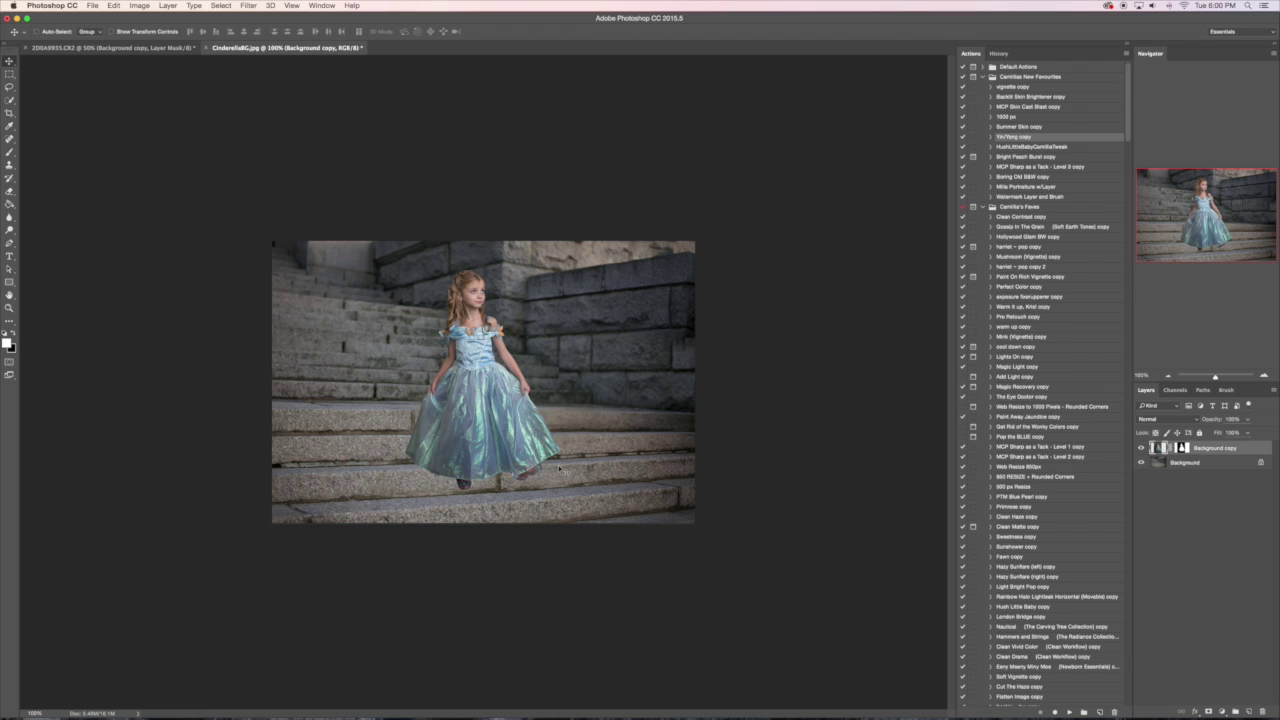
pyautogui.press('super+plus')
pyautogui.click(11, 153)
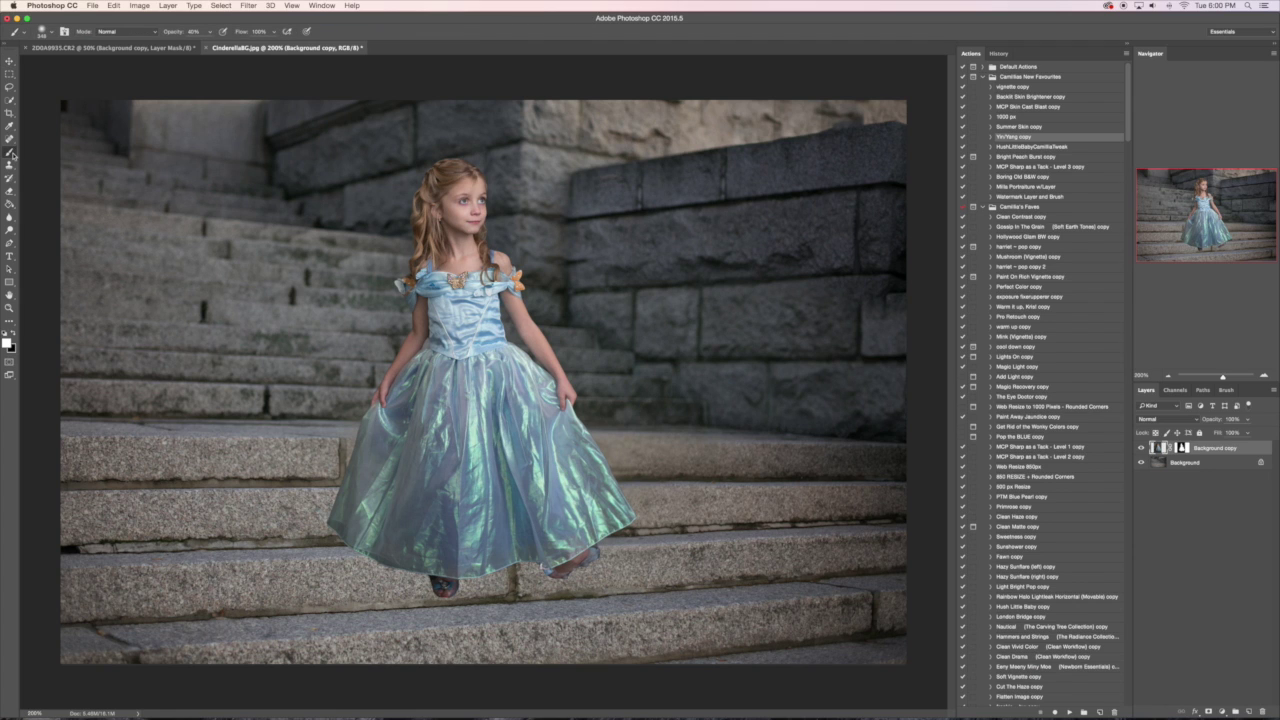
pyautogui.press('x')
pyautogui.rightClick(557, 487)
pyautogui.click(658, 537)
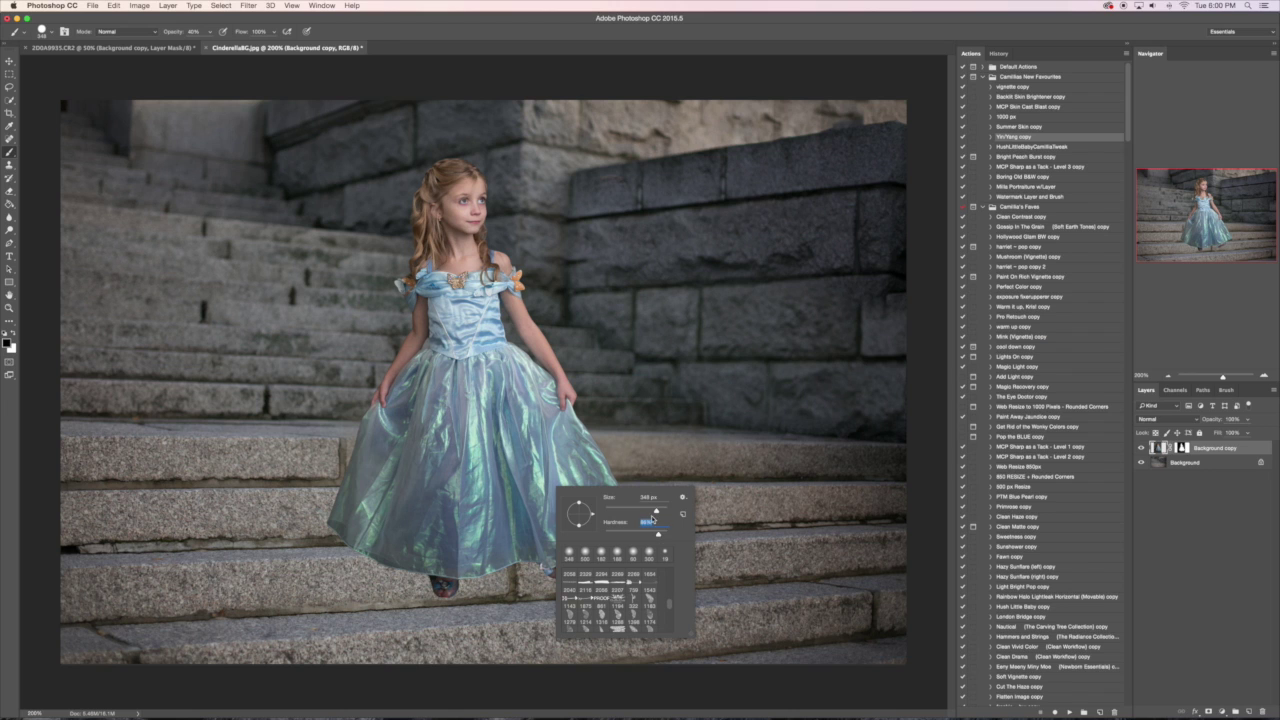
pyautogui.click(1183, 448)
pyautogui.rightClick(563, 550)
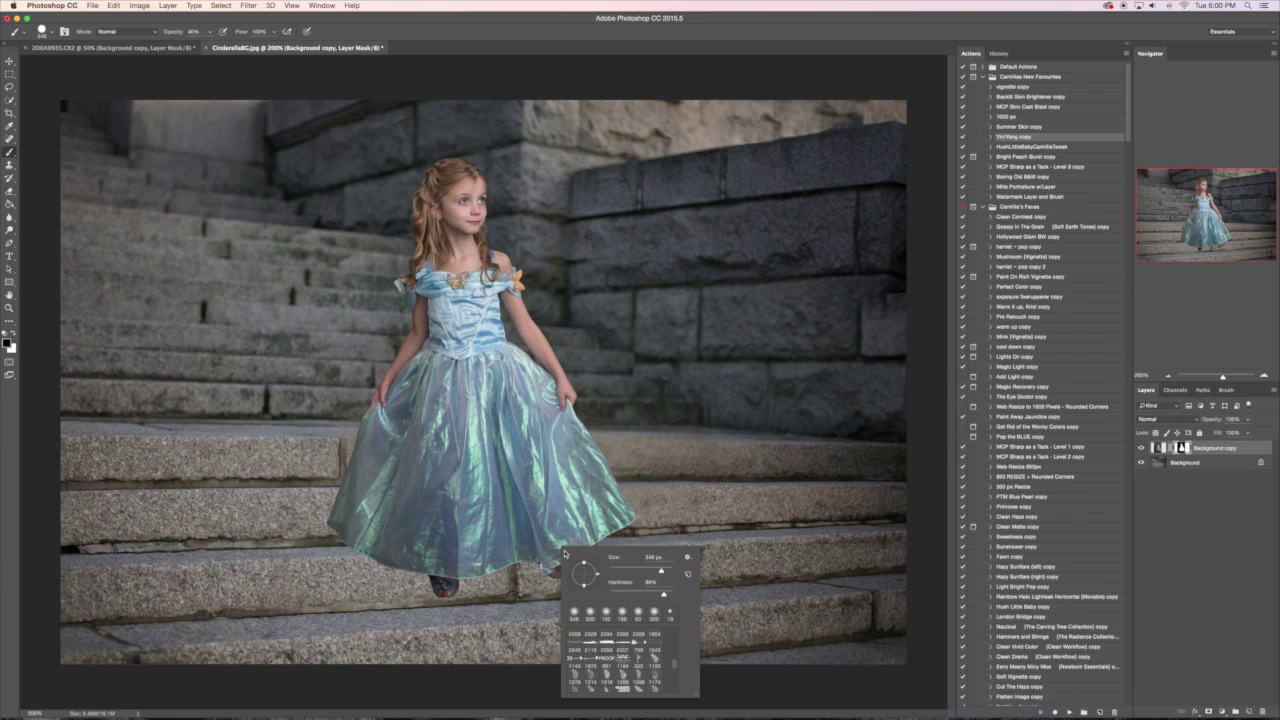
pyautogui.press('Return')
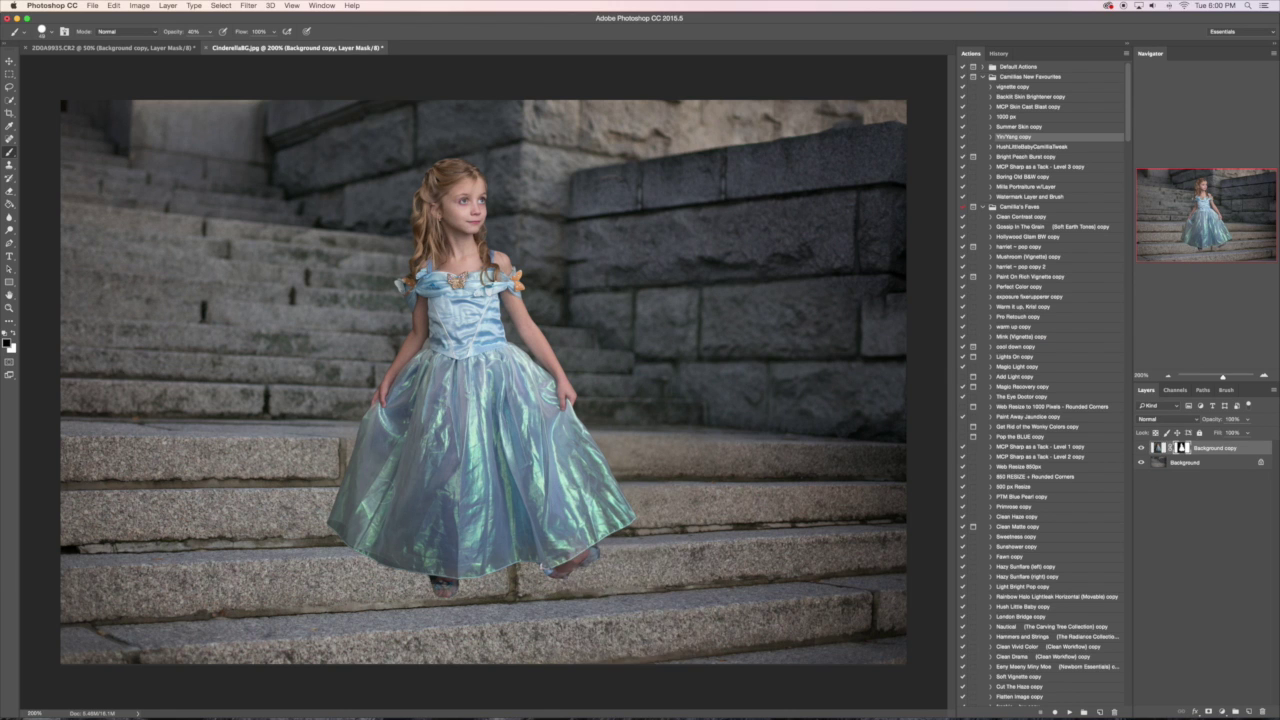
# Raise the brush opacity to 100% and mask out both shoes below the dress hem
pyautogui.click(210, 32)
pyautogui.moveTo(212, 46); pyautogui.dragTo(298, 81)
pyautogui.moveTo(432, 585); pyautogui.dragTo(466, 600)
pyautogui.moveTo(548, 575); pyautogui.dragTo(595, 551)
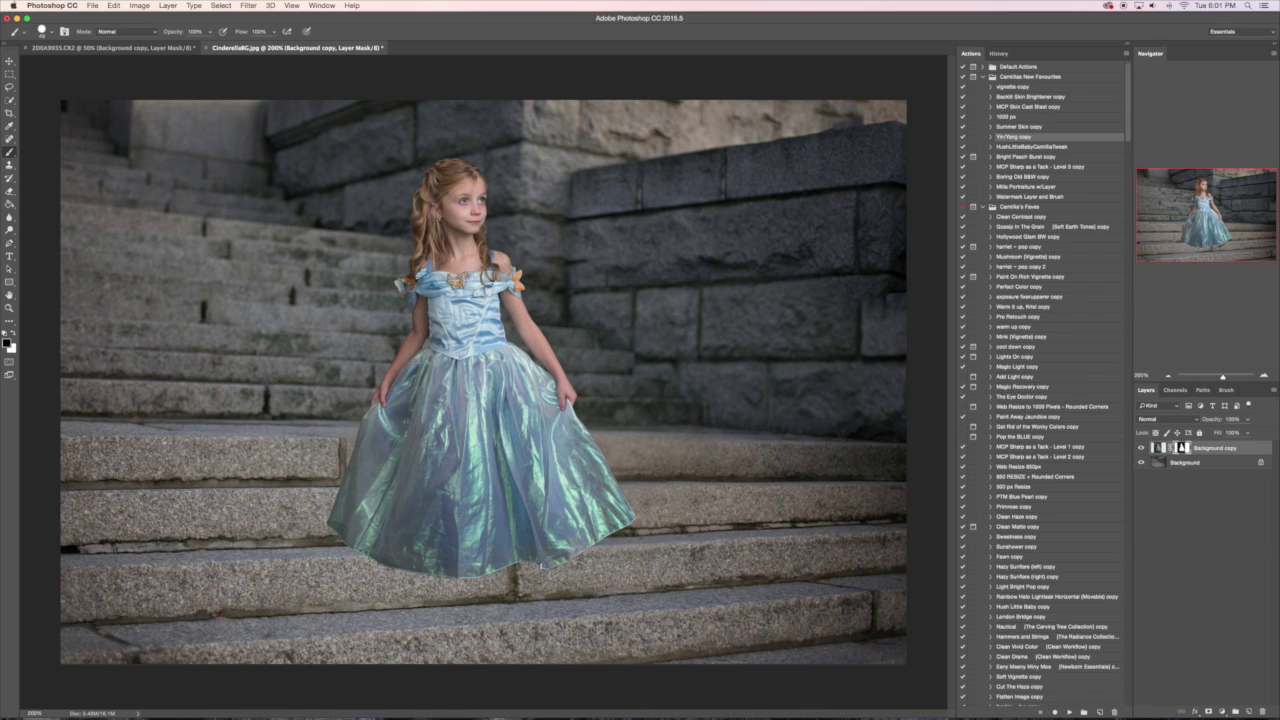
pyautogui.moveTo(328, 536); pyautogui.dragTo(314, 540)
# Convert the girl's masked layer to a Smart Object and rasterize it
pyautogui.rightClick(1220, 453)
pyautogui.click(1180, 419)
pyautogui.rightClick(1214, 449)
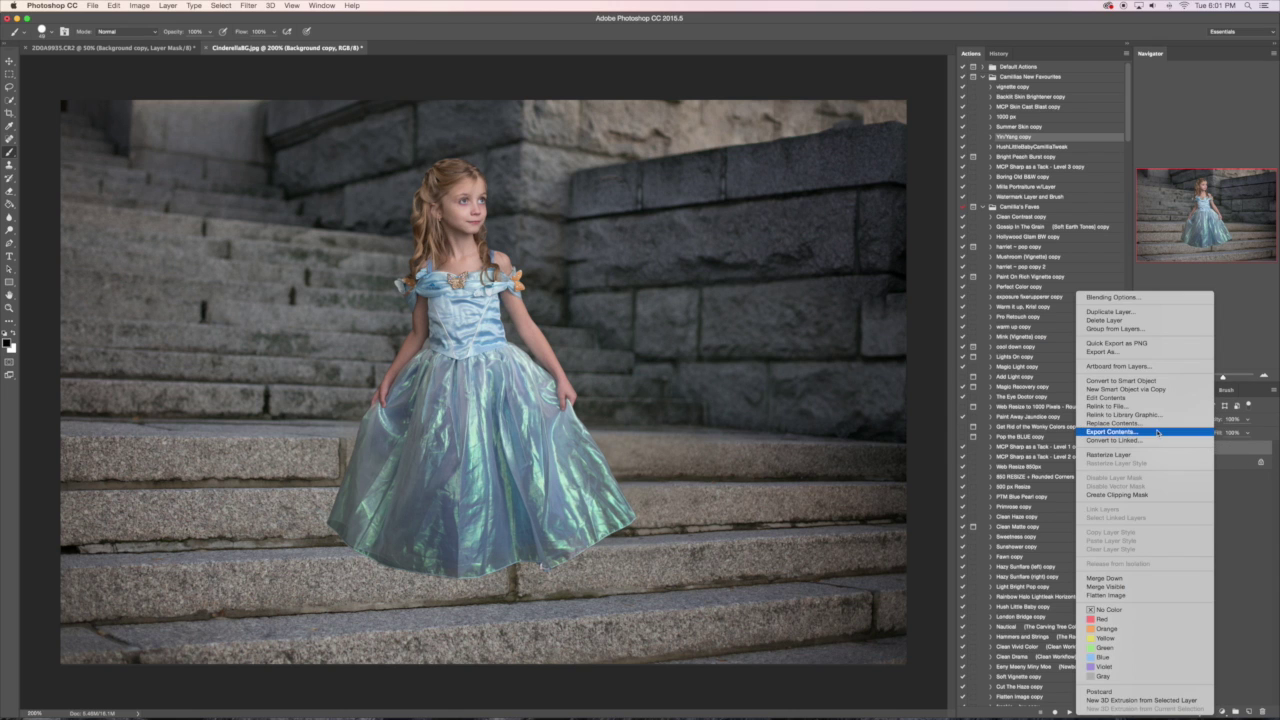
pyautogui.click(1150, 456)
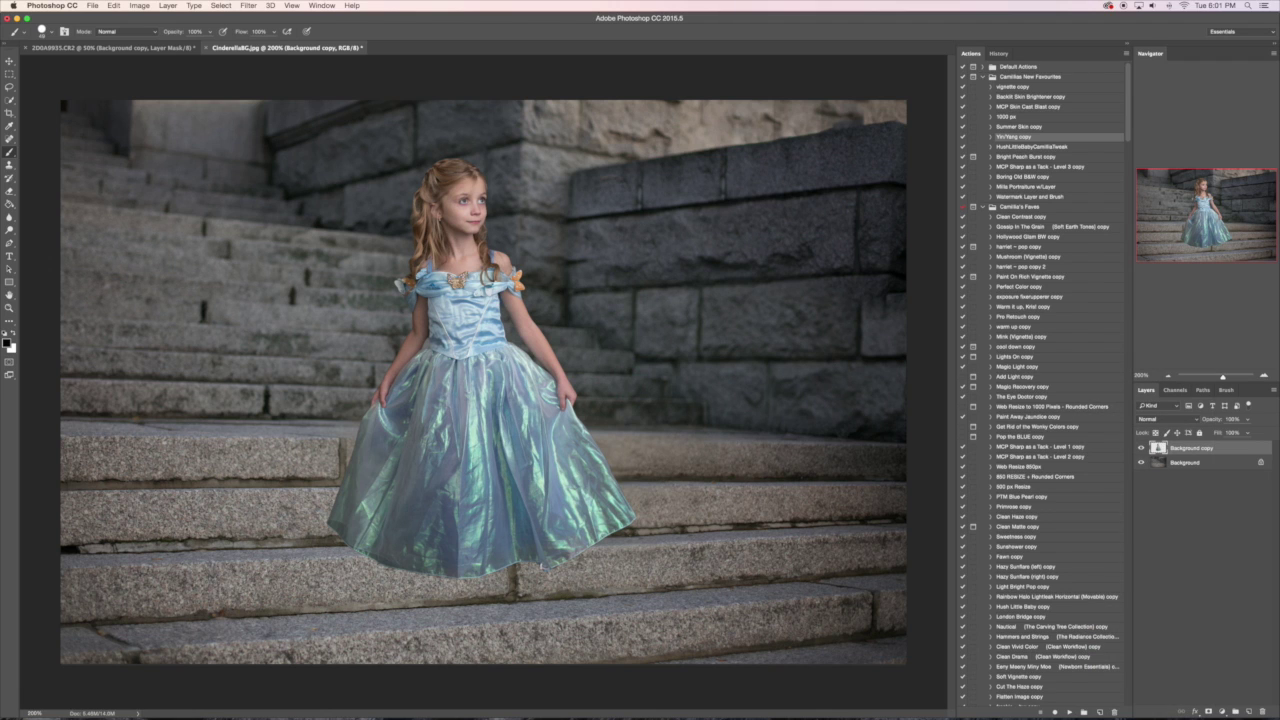
# Select the girl's skirt with the Quick Selection tool and copy it to a new layer
pyautogui.click(10, 101)
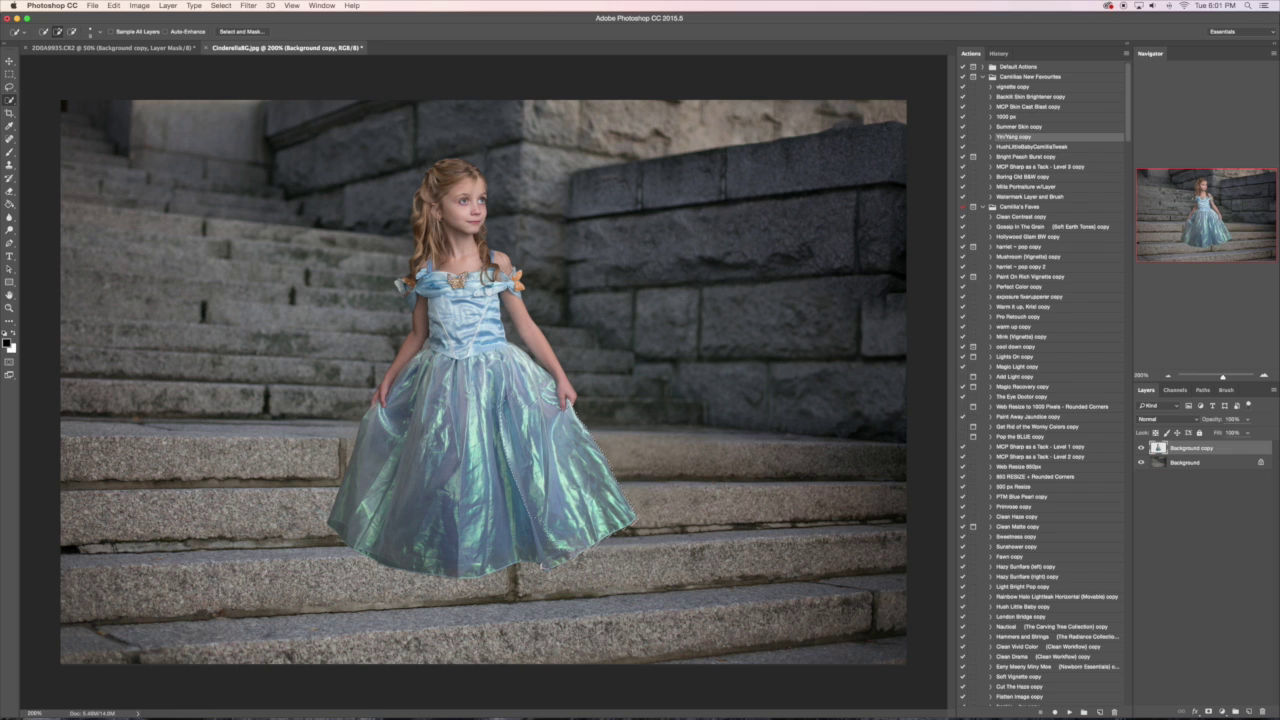
pyautogui.moveTo(500, 460); pyautogui.dragTo(390, 470)
pyautogui.press('alt')
pyautogui.press('super+j')
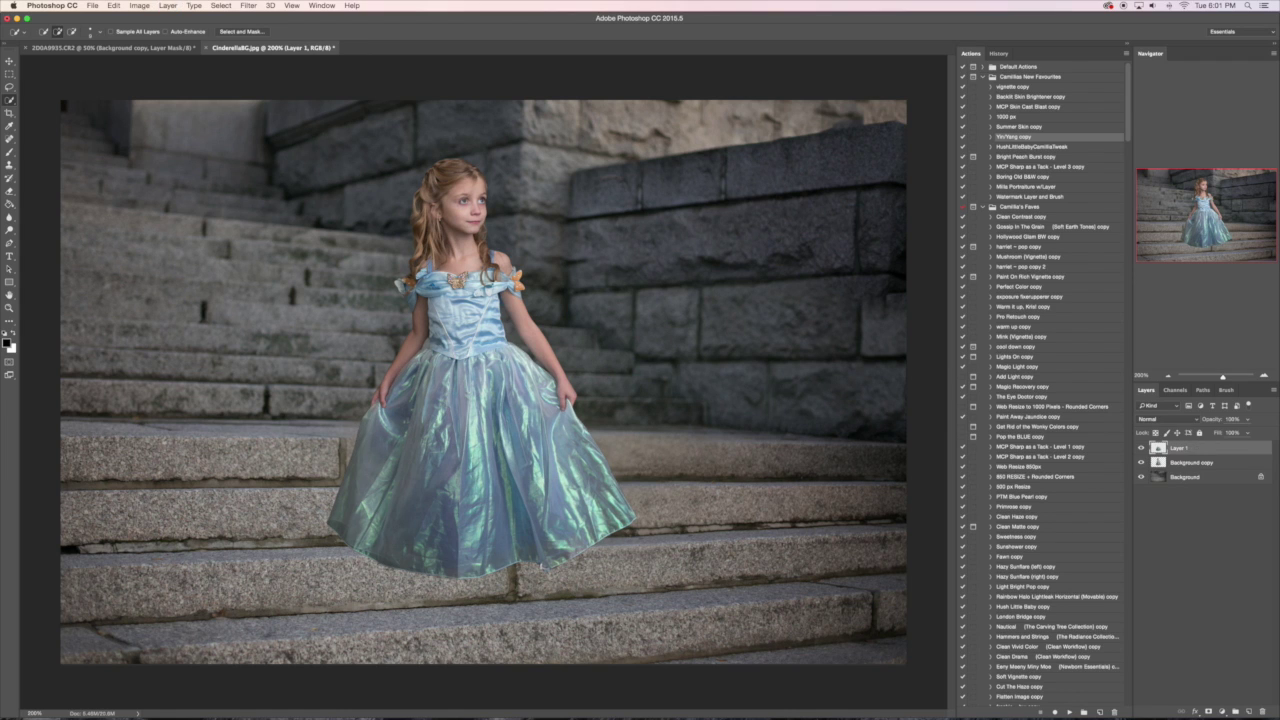
# Transform the copied skirt by pulling its corners outward and downward so it becomes wider and longer than the original
pyautogui.press('super+t')
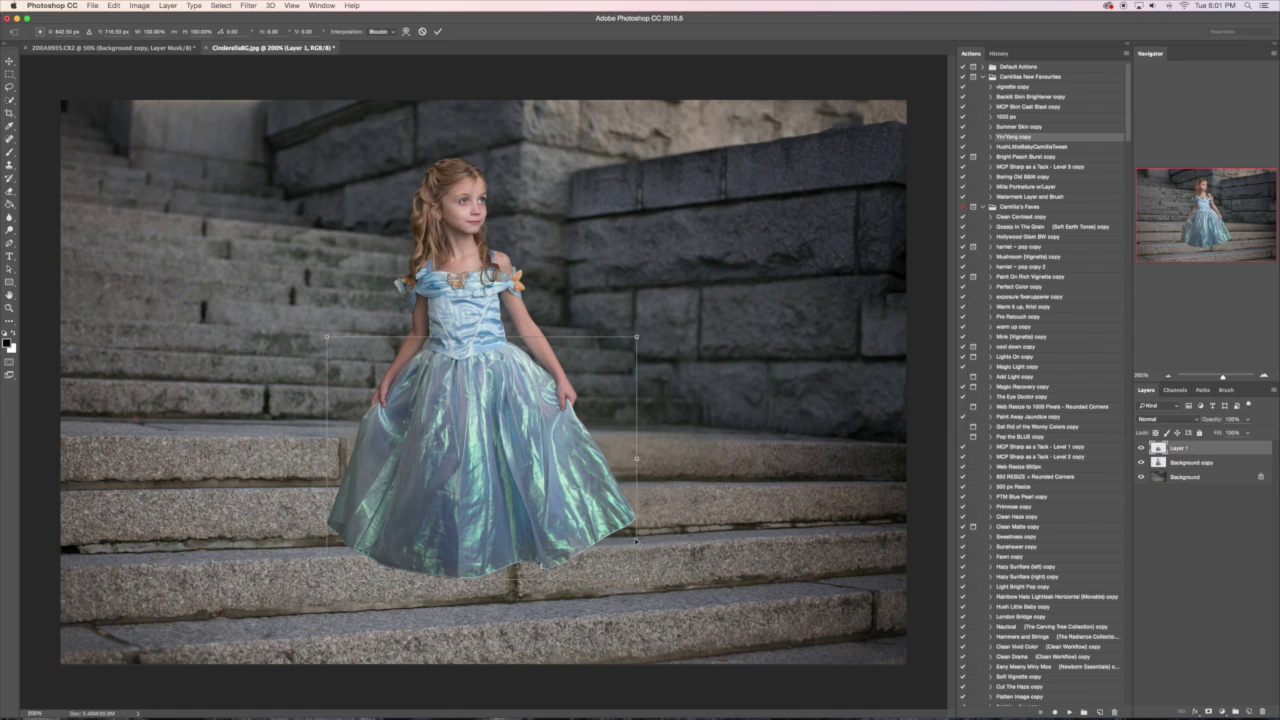
pyautogui.moveTo(637, 581); pyautogui.dragTo(675, 590)
pyautogui.moveTo(326, 584); pyautogui.dragTo(247, 566)
pyautogui.moveTo(326, 337); pyautogui.dragTo(336, 341)
pyautogui.moveTo(675, 590); pyautogui.dragTo(712, 582)
pyautogui.moveTo(247, 566); pyautogui.dragTo(219, 597)
pyautogui.moveTo(684, 490); pyautogui.dragTo(682, 487)
pyautogui.moveTo(638, 338); pyautogui.dragTo(657, 315)
pyautogui.moveTo(518, 450); pyautogui.dragTo(526, 474)
pyautogui.press('Return')
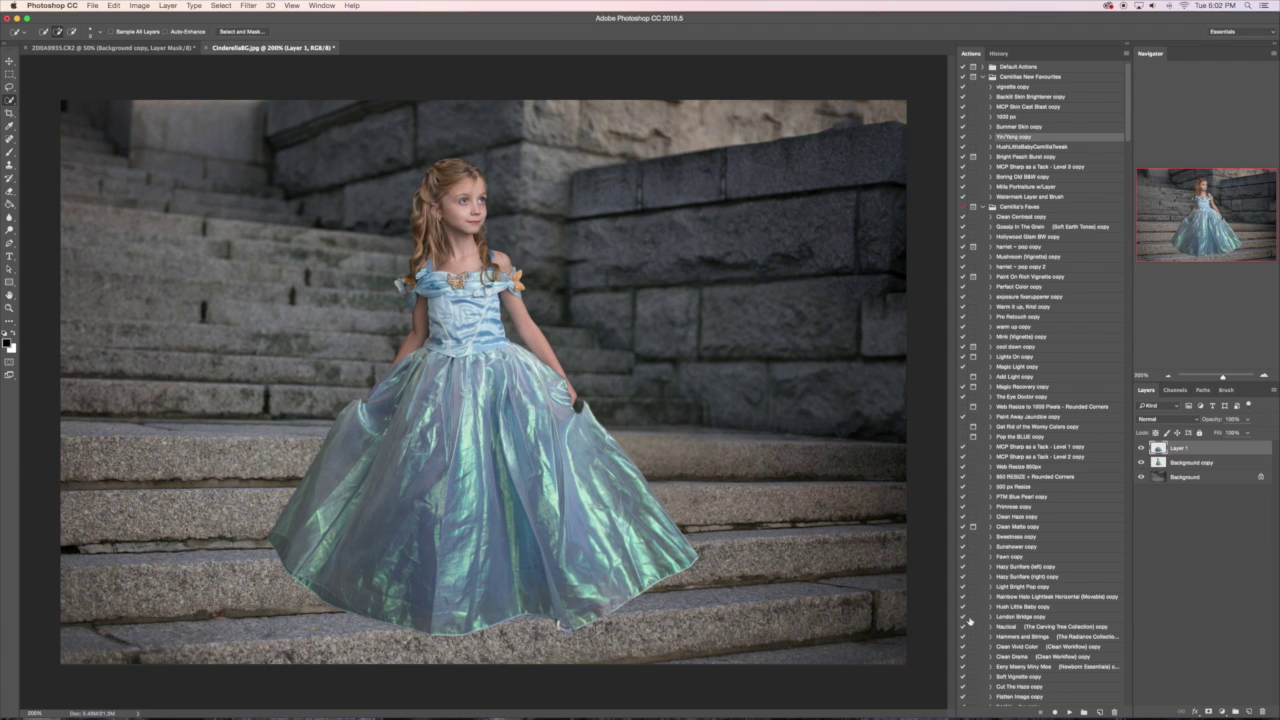
# Add a layer mask to the enlarged skirt and paint in black to reveal the hand on the image's right side
pyautogui.click(1208, 712)
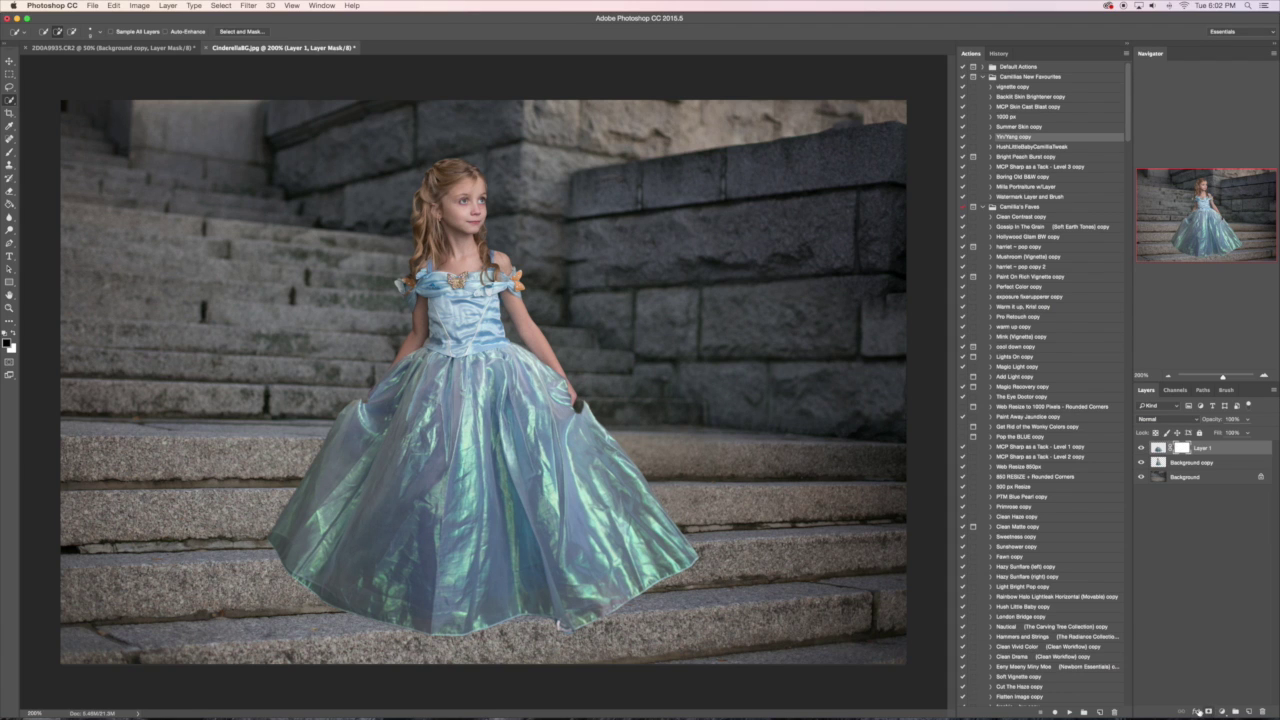
pyautogui.press('b')
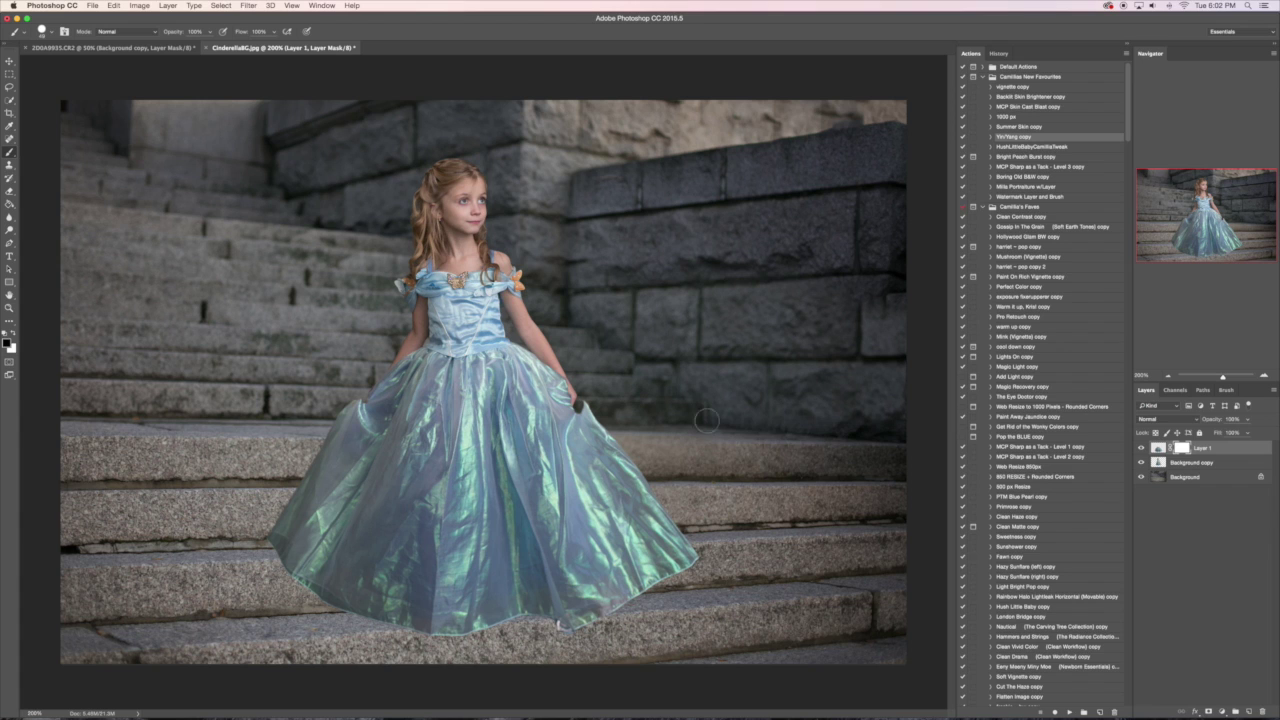
pyautogui.rightClick(698, 408)
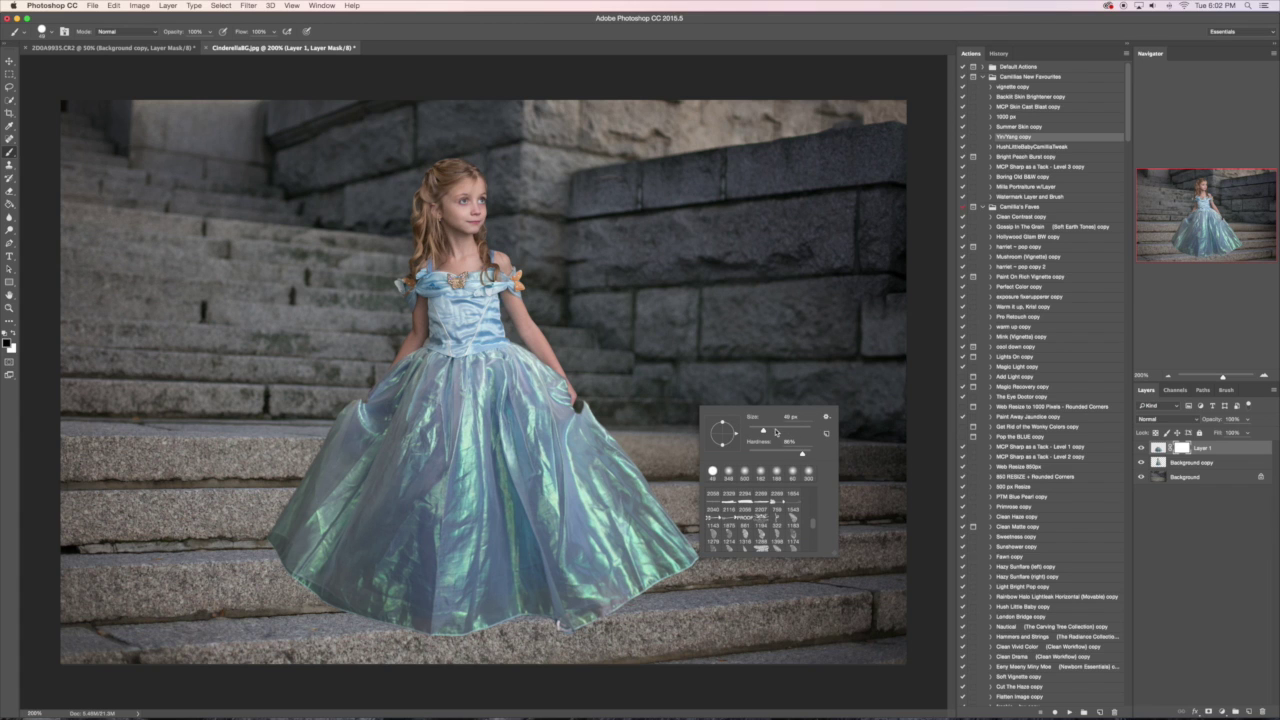
pyautogui.press('Return')
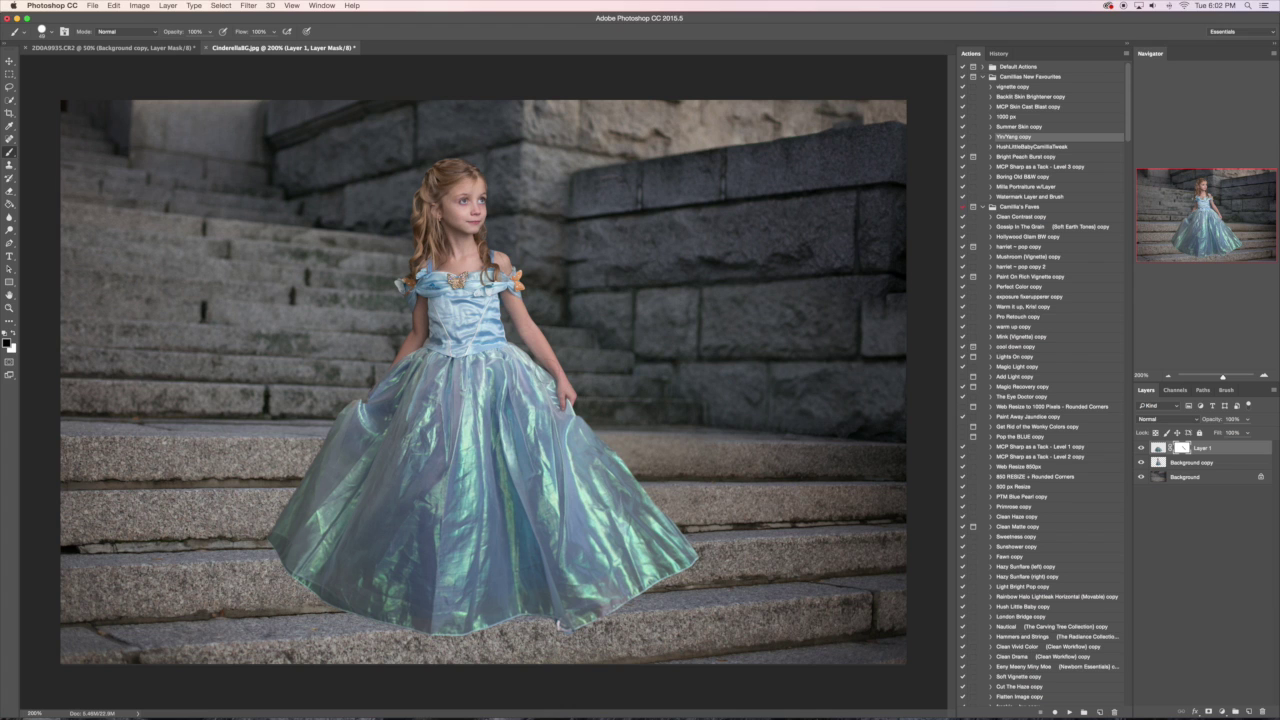
# Soften the mask brush and transform the enlarged skirt to pull in its right edge slightly
pyautogui.rightClick(583, 384)
pyautogui.doubleClick(646, 427)
pyautogui.press('super+t')
pyautogui.moveTo(701, 488); pyautogui.dragTo(700, 488)
pyautogui.press('Return')
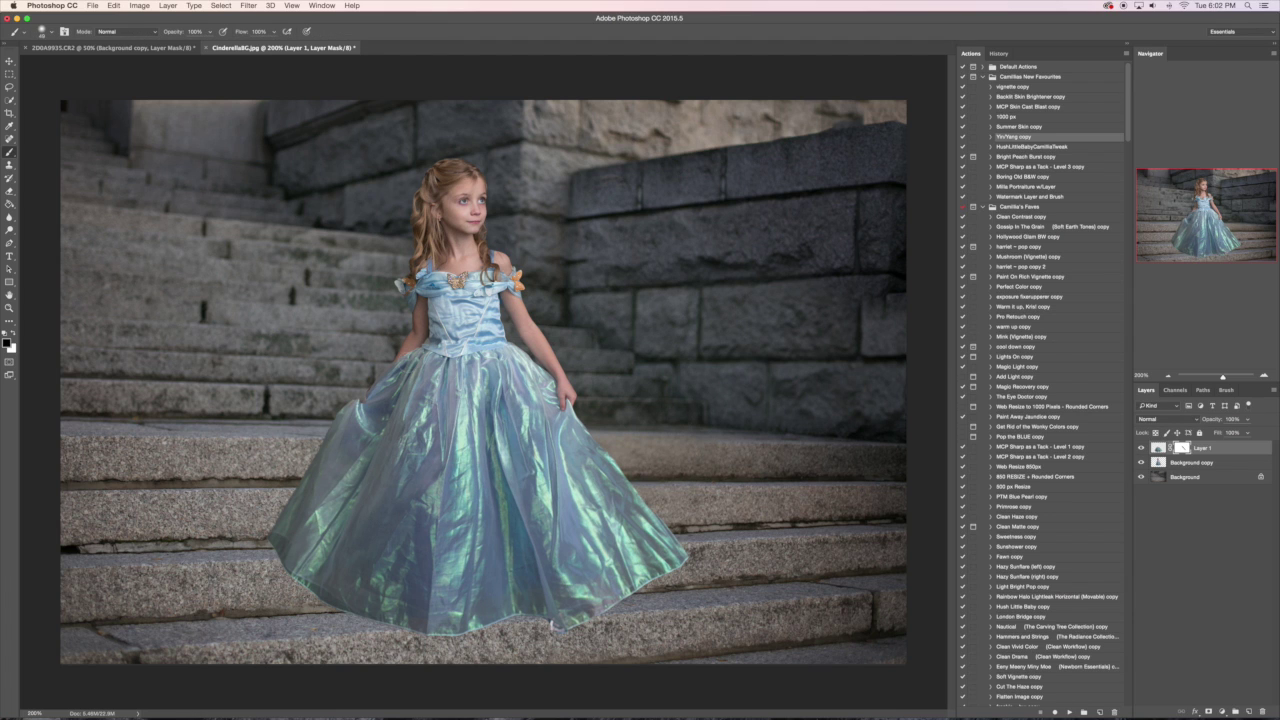
# Mask the enlarged skirt off the arm and hand on the image's left side and pull in its left edge slightly
pyautogui.moveTo(410, 345)
pyautogui.mouseDown()
pyautogui.moveTo(358, 400)
pyautogui.moveTo(377, 393)
pyautogui.moveTo(379, 411)
pyautogui.mouseUp()
pyautogui.press('super+t')
pyautogui.moveTo(266, 338); pyautogui.dragTo(284, 349)
pyautogui.press('Escape')
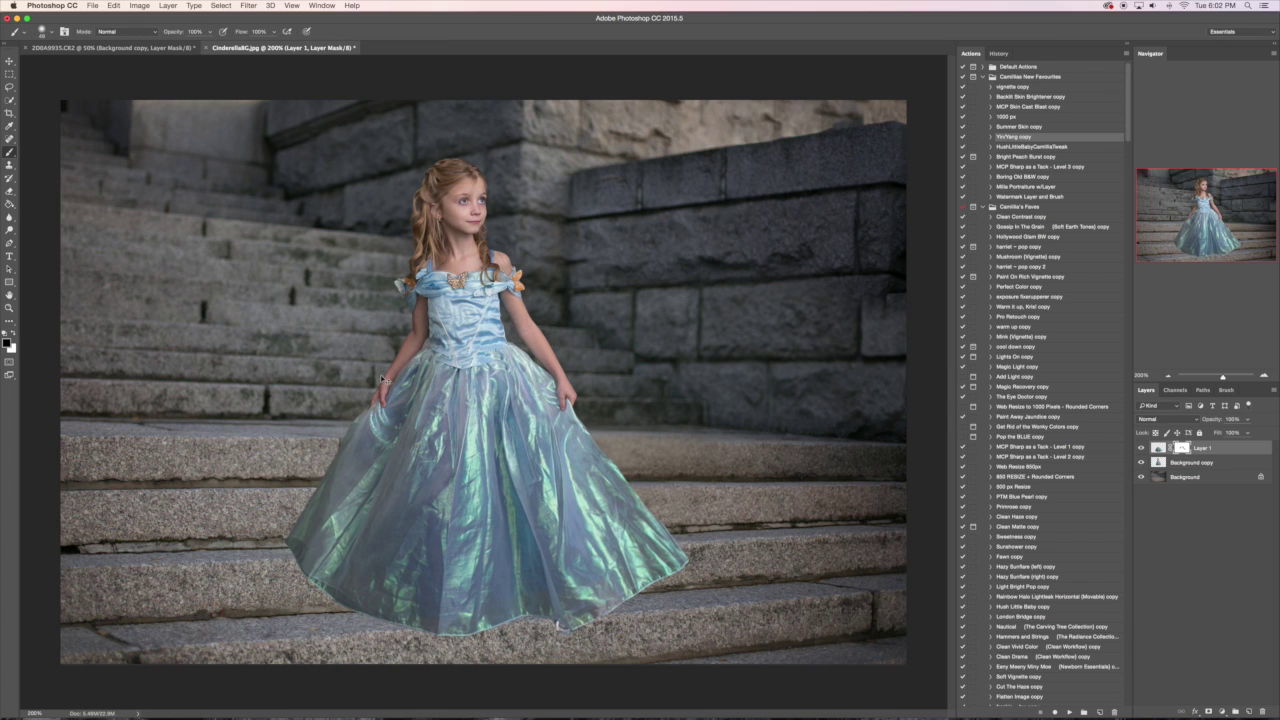
# Undo the last mask stroke, adjust the brush, and blend the enlarged skirt around the waist and the hand on the image's left side
pyautogui.click(113, 6)
pyautogui.click(125, 17)
pyautogui.rightClick(362, 400)
pyautogui.press('Escape')
pyautogui.rightClick(381, 427)
pyautogui.click(466, 447)
pyautogui.press('Return')
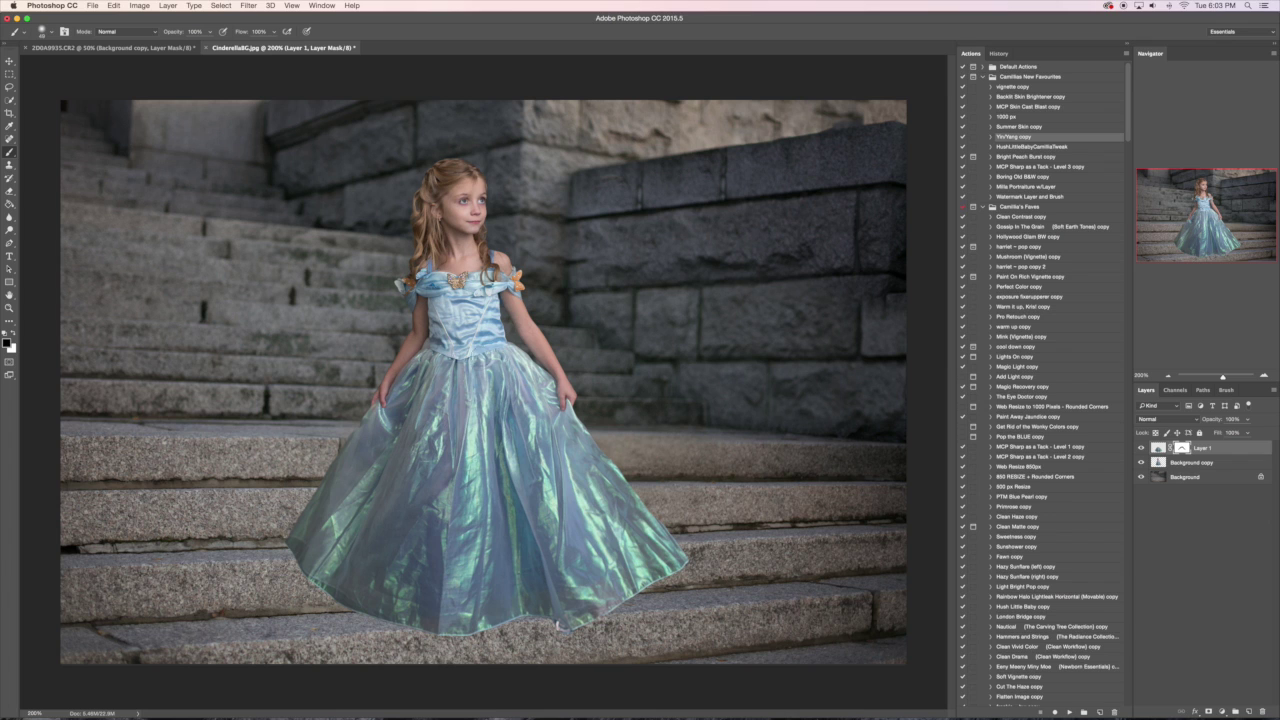
# Compare the dress with and without the enlarged skirt, and merge the skirt layer with the girl's layer
pyautogui.click(1141, 449)
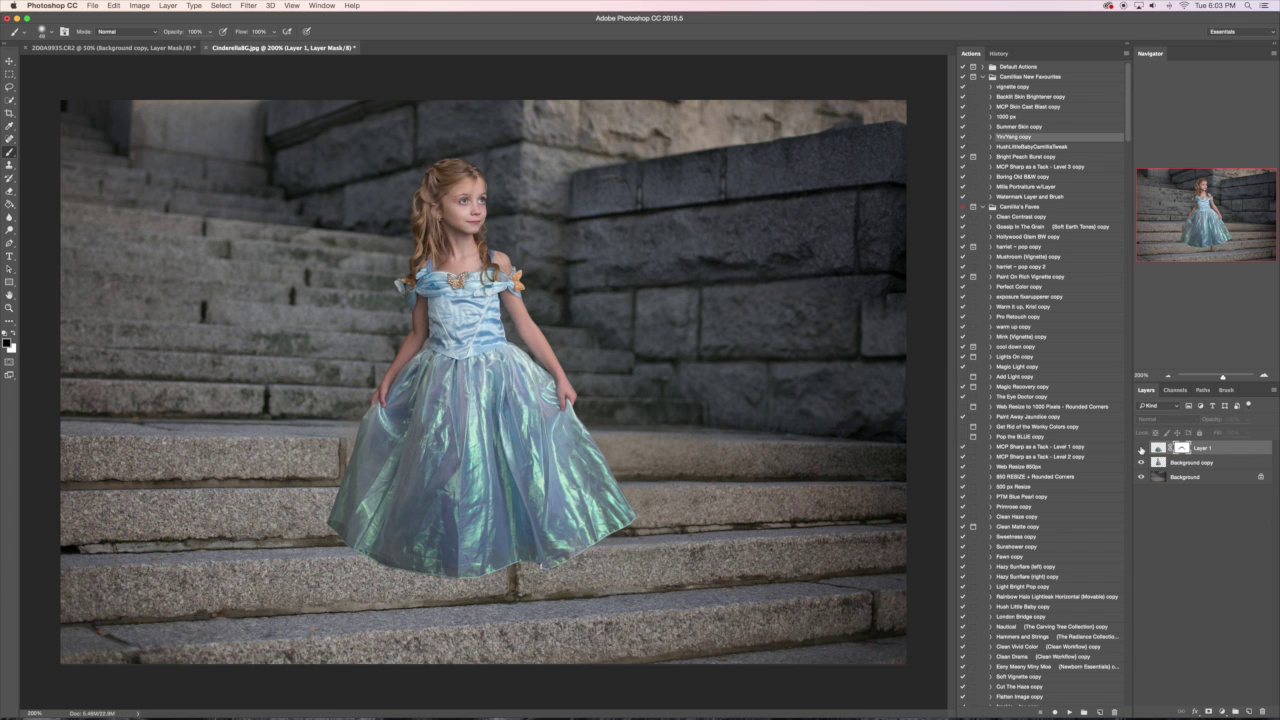
pyautogui.click(1141, 449)
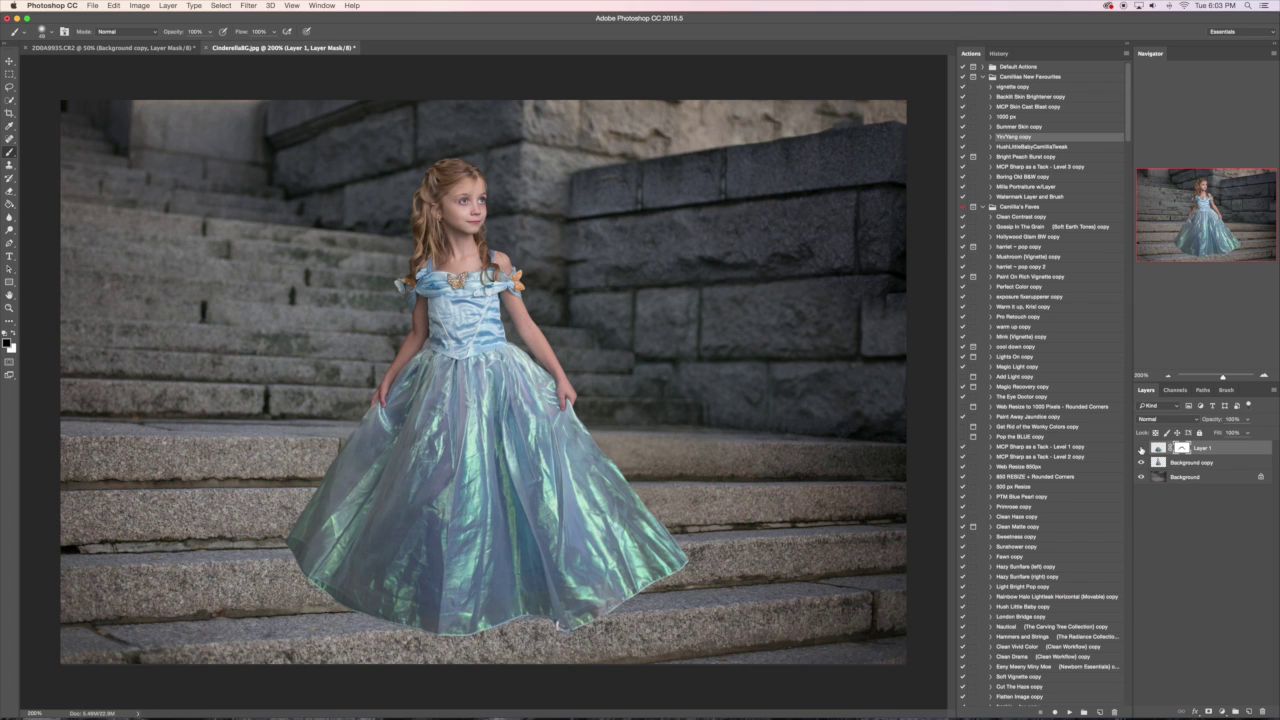
pyautogui.click(1141, 449)
pyautogui.click(1141, 449)
pyautogui.keyDown('shift'); pyautogui.click(1218, 466); pyautogui.keyUp('shift')
pyautogui.rightClick(1218, 466)
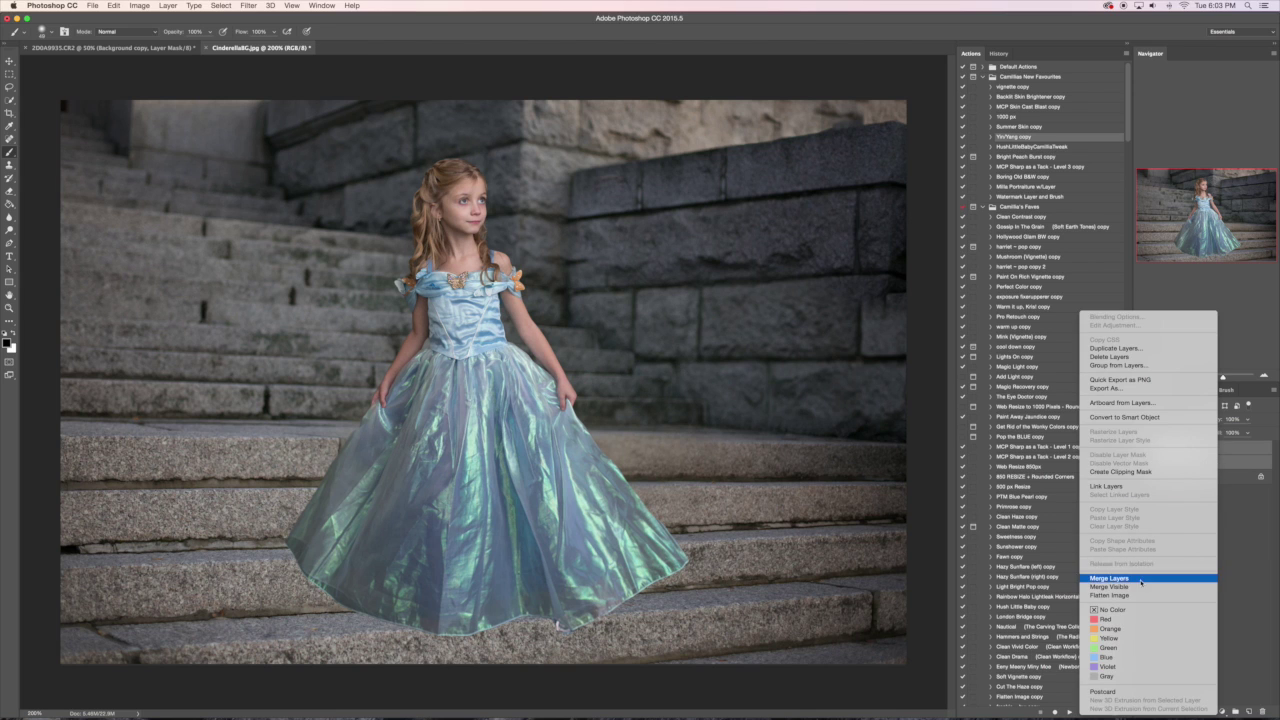
pyautogui.click(1141, 579)
# Scale the merged girl layer down slightly with Free Transform so she fits the steps
pyautogui.hotkey('ctrl', 't')
pyautogui.press('super+minus')
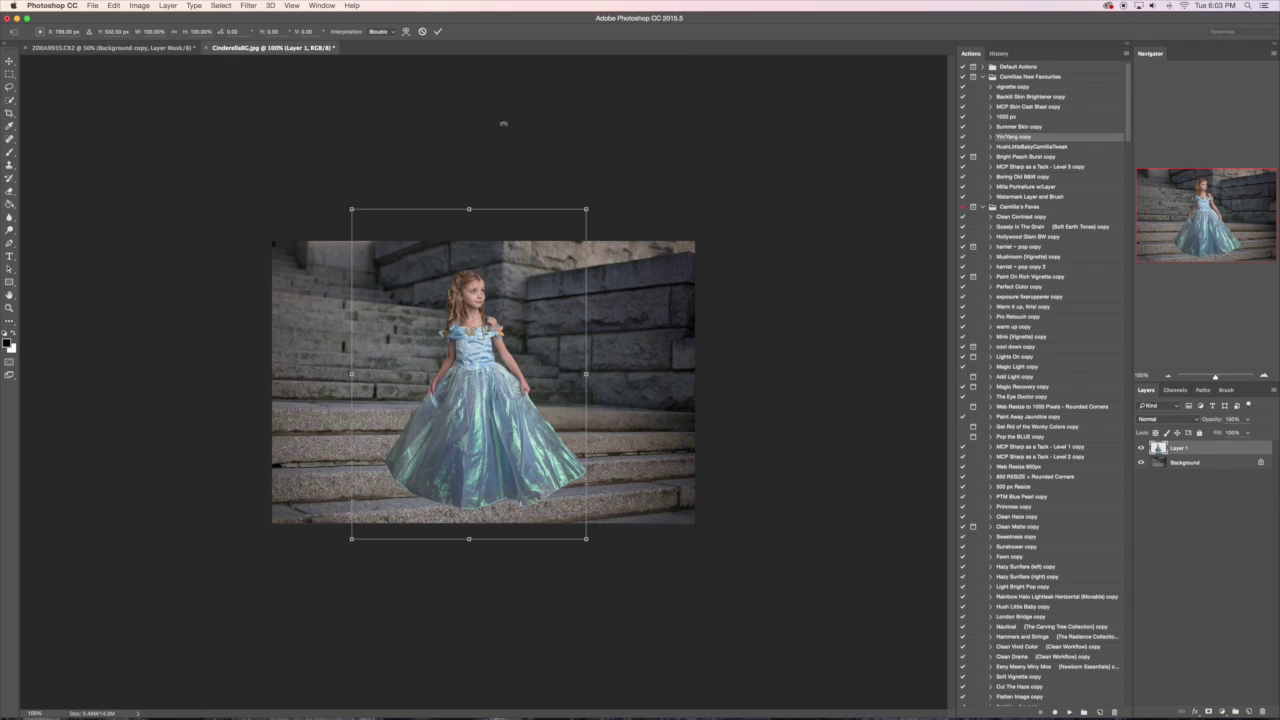
pyautogui.moveTo(586, 209); pyautogui.dragTo(576, 222)
pyautogui.press('Return')
pyautogui.press('super+plus')
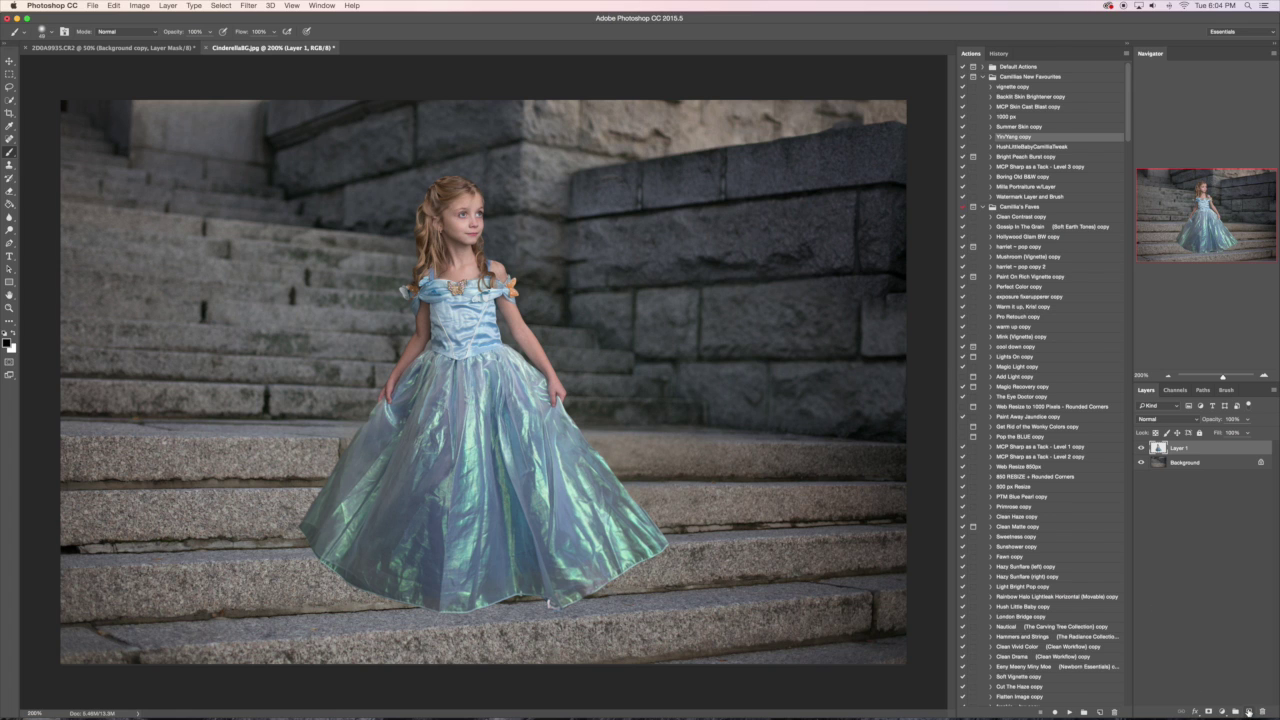
# Create a new layer directly above the Background and paint a soft black shadow along the bottom of the dress with a larger brush
pyautogui.click(1192, 463)
pyautogui.click(1249, 711)
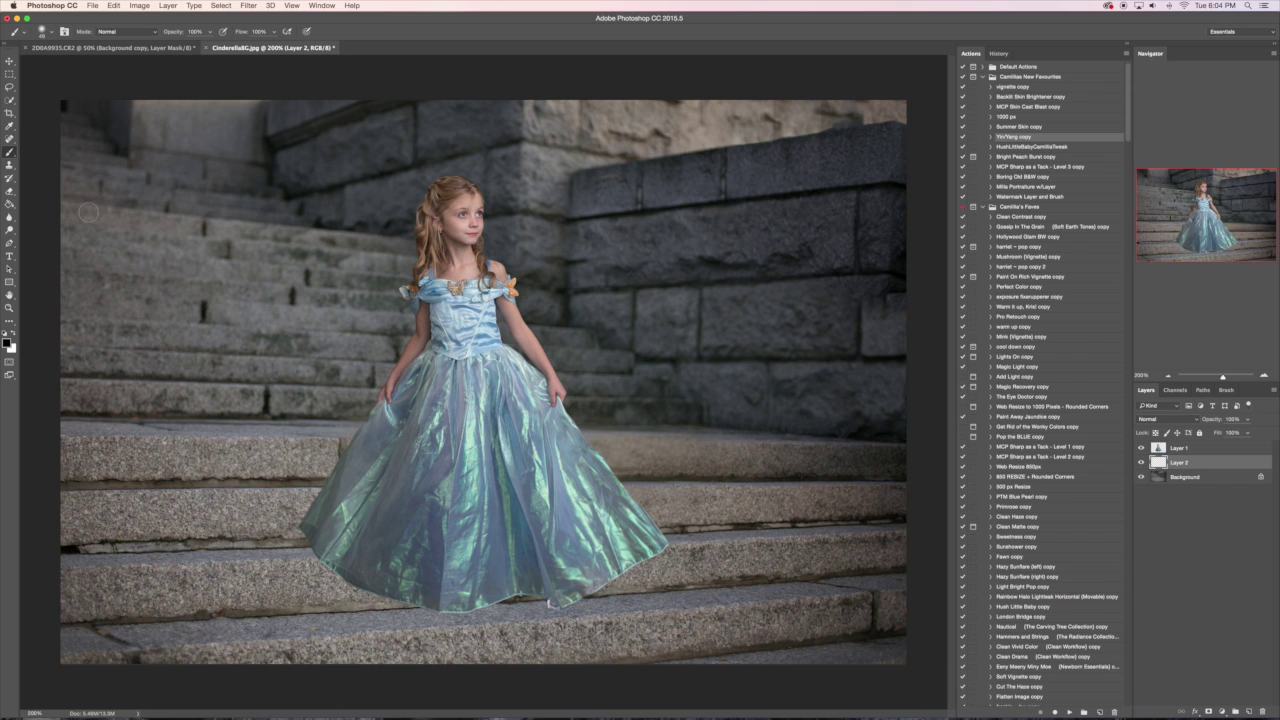
pyautogui.click(8, 341)
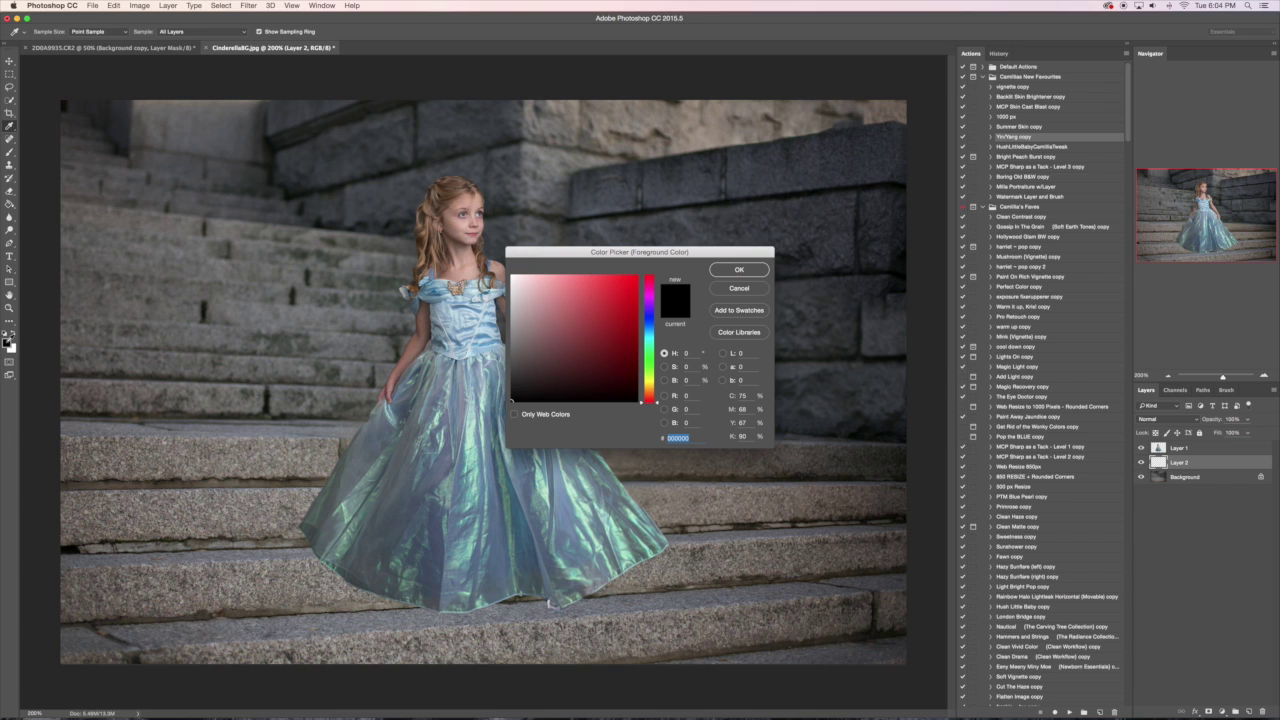
pyautogui.click(740, 271)
pyautogui.press('b')
pyautogui.rightClick(697, 408)
pyautogui.moveTo(780, 427)
pyautogui.mouseDown()
pyautogui.moveTo(795, 427)
pyautogui.moveTo(734, 455)
pyautogui.mouseUp()
pyautogui.moveTo(794, 428); pyautogui.dragTo(791, 428)
pyautogui.press('Return')
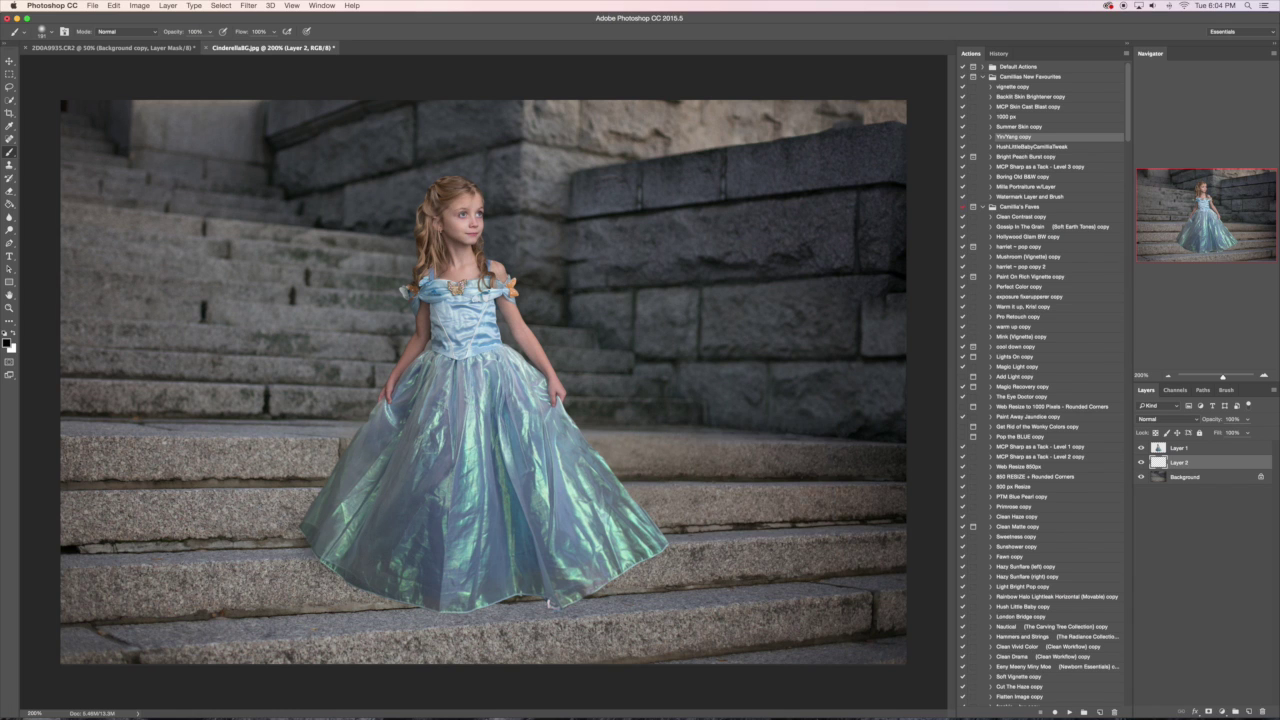
pyautogui.moveTo(320, 575)
pyautogui.mouseDown()
pyautogui.moveTo(405, 605)
pyautogui.moveTo(495, 612)
pyautogui.moveTo(420, 613)
pyautogui.moveTo(560, 605)
pyautogui.moveTo(645, 570)
pyautogui.moveTo(615, 590)
pyautogui.mouseUp()
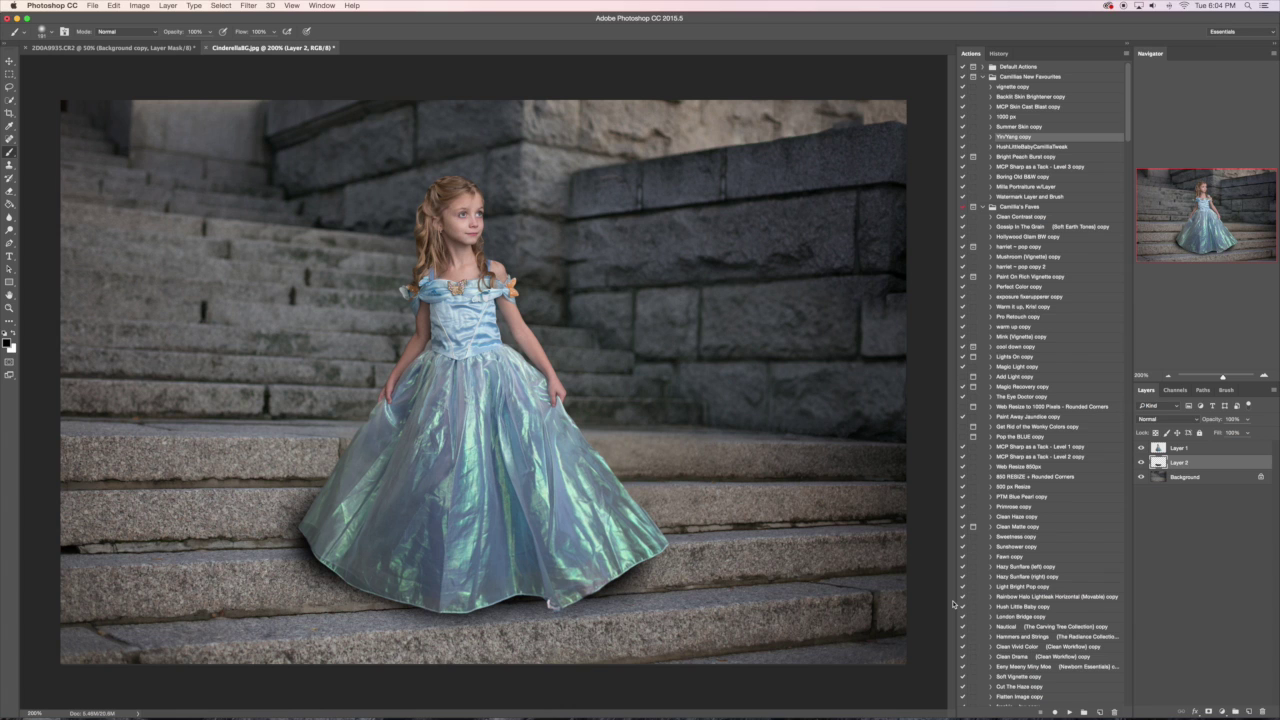
# Set the blend mode of the painted shadow layer to Soft Light
pyautogui.click(1156, 419)
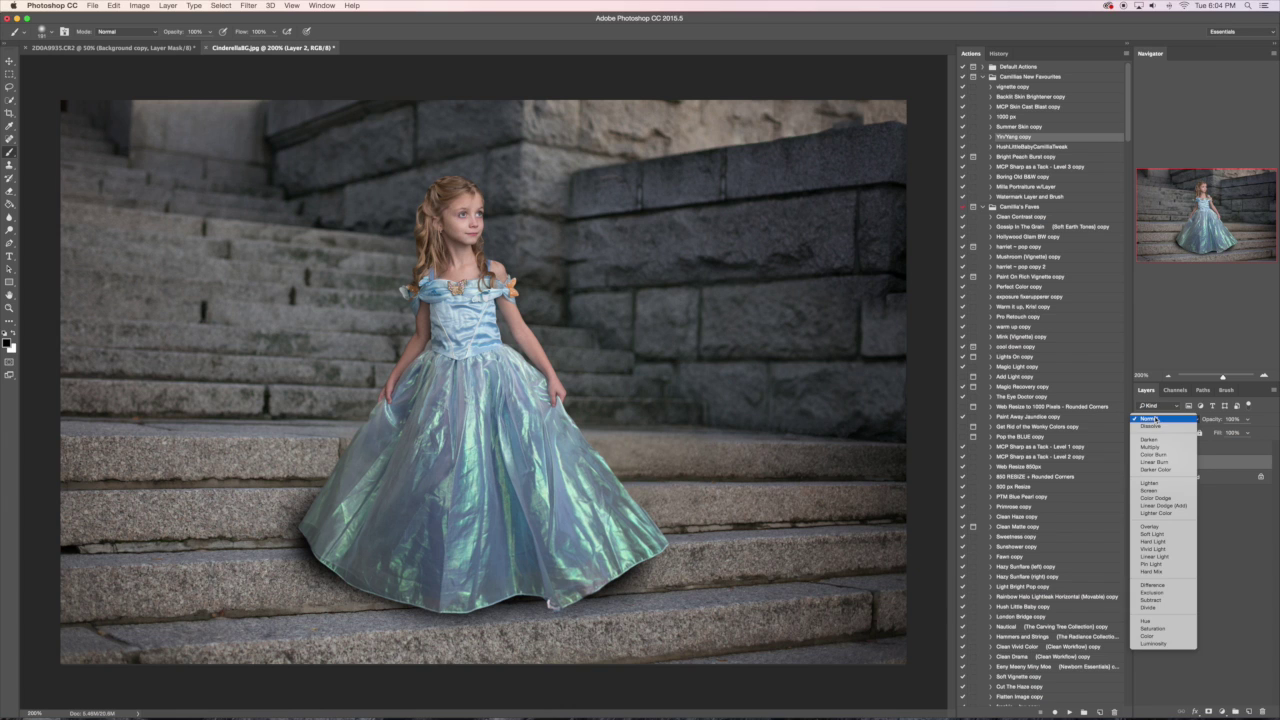
pyautogui.click(1176, 534)
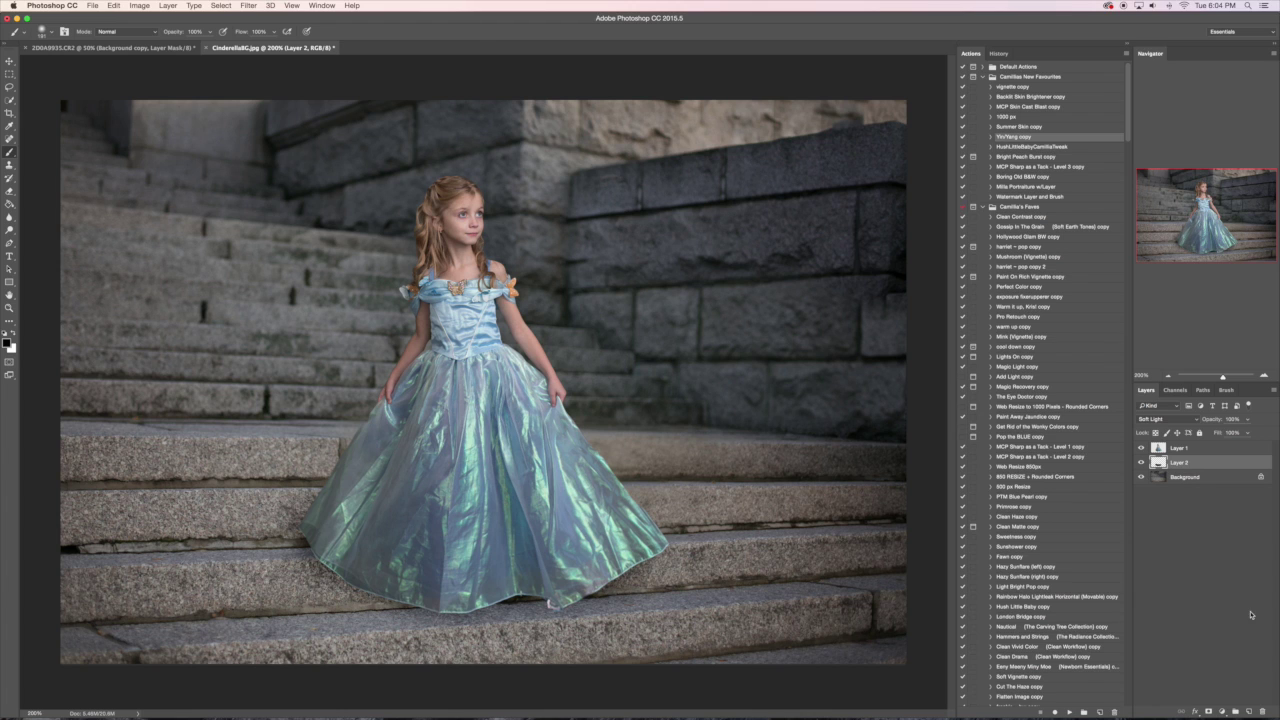
# Add a new layer directly above the Soft Light shadow layer and lower the brush opacity to about 39%
pyautogui.click(1249, 711)
pyautogui.click(210, 31)
pyautogui.moveTo(200, 43); pyautogui.dragTo(177, 46)
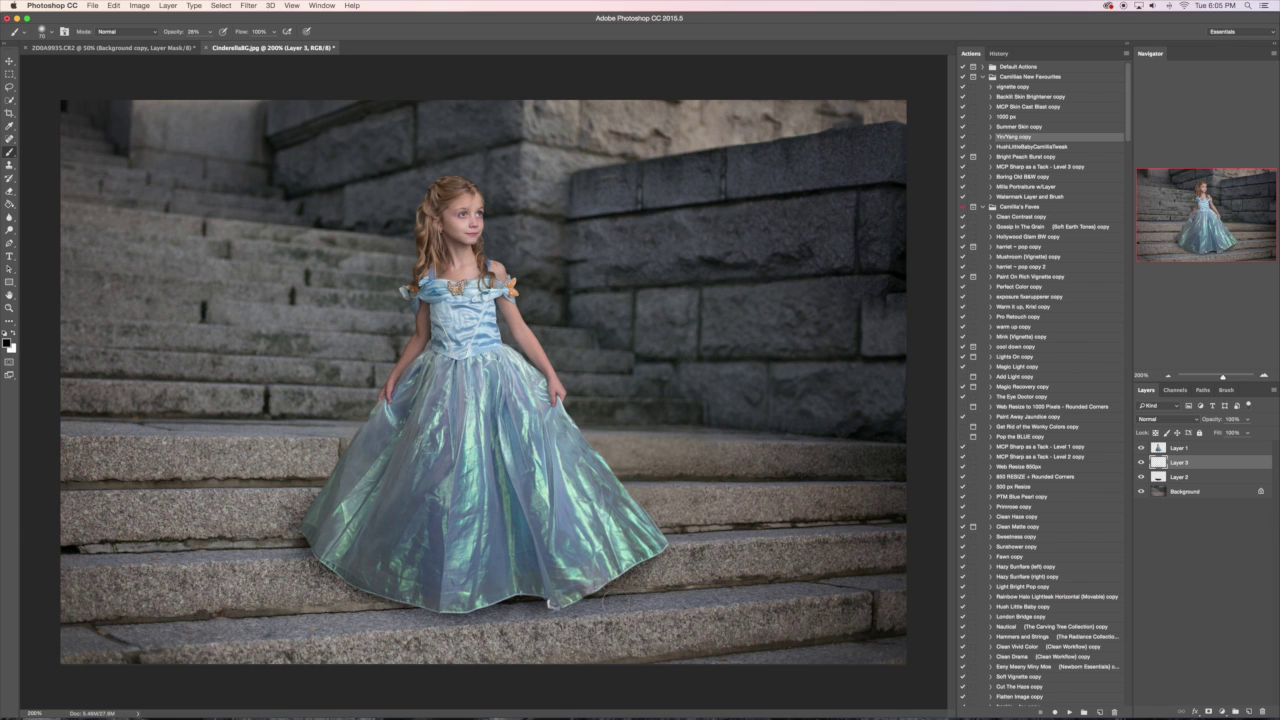
# Review the layer stack from the girl's layer through the new layer below it to the Soft Light shadow layer
pyautogui.click(1218, 451)
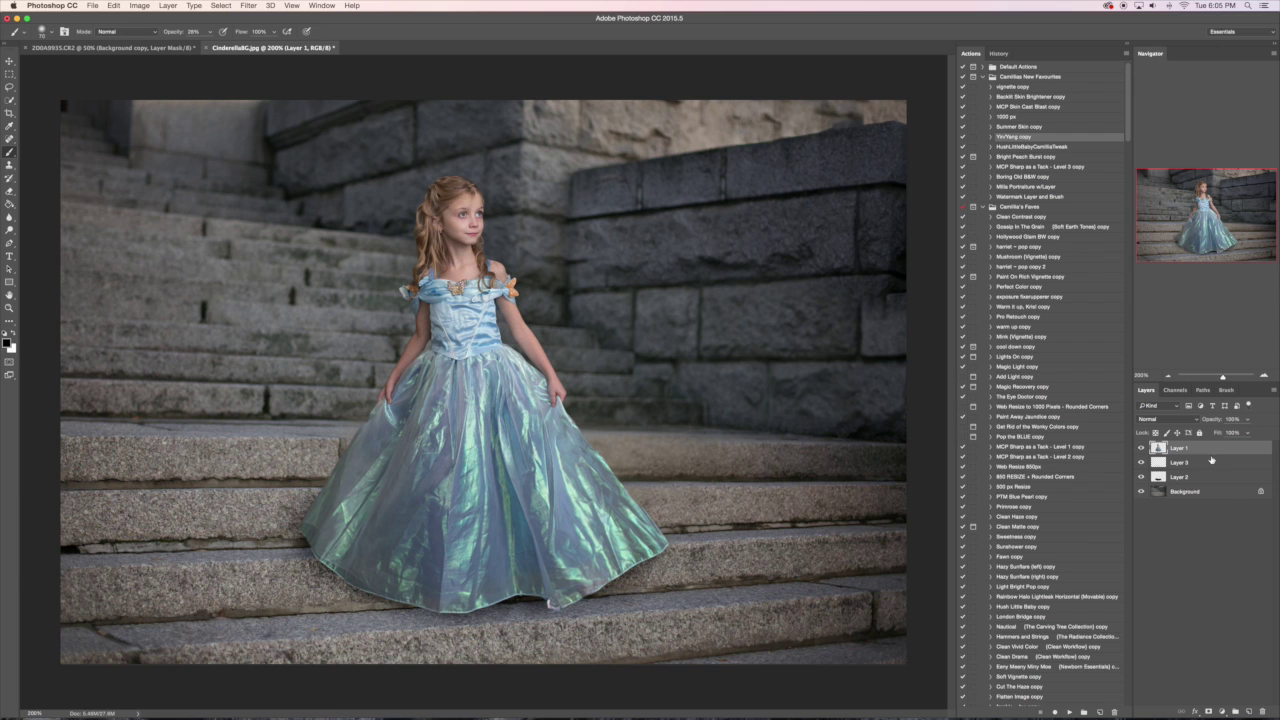
pyautogui.click(1196, 466)
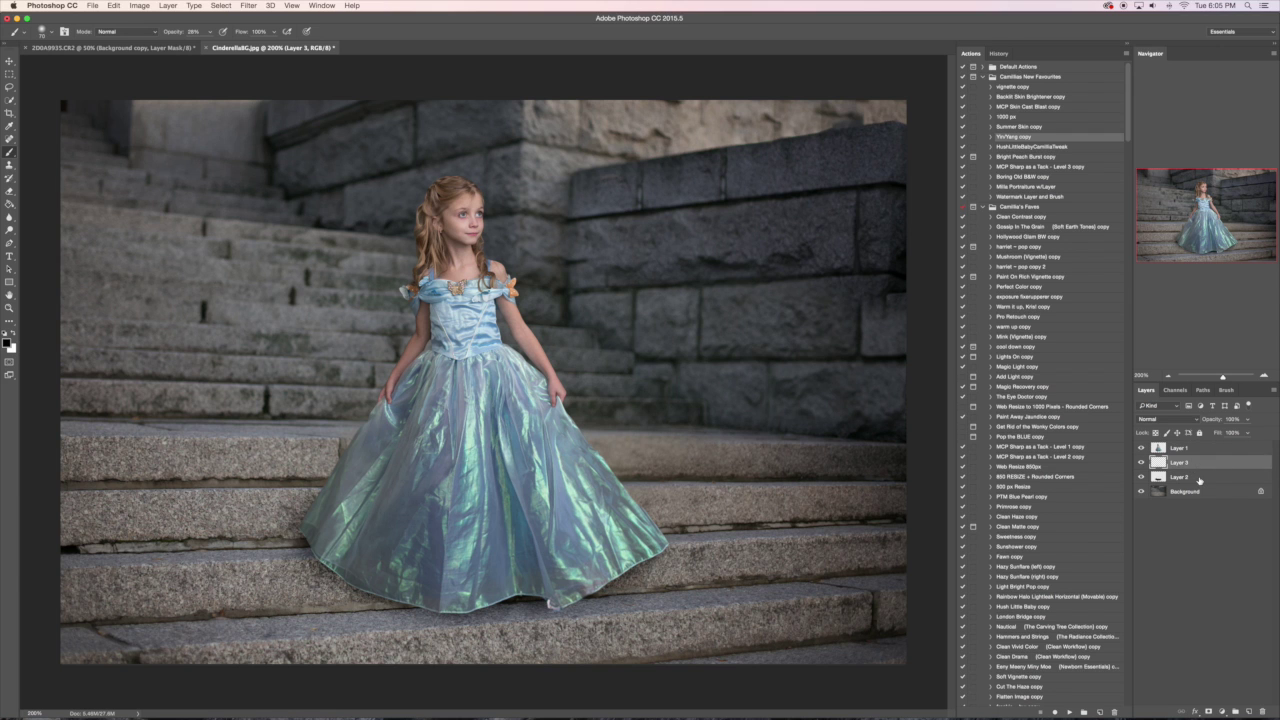
pyautogui.click(1201, 482)
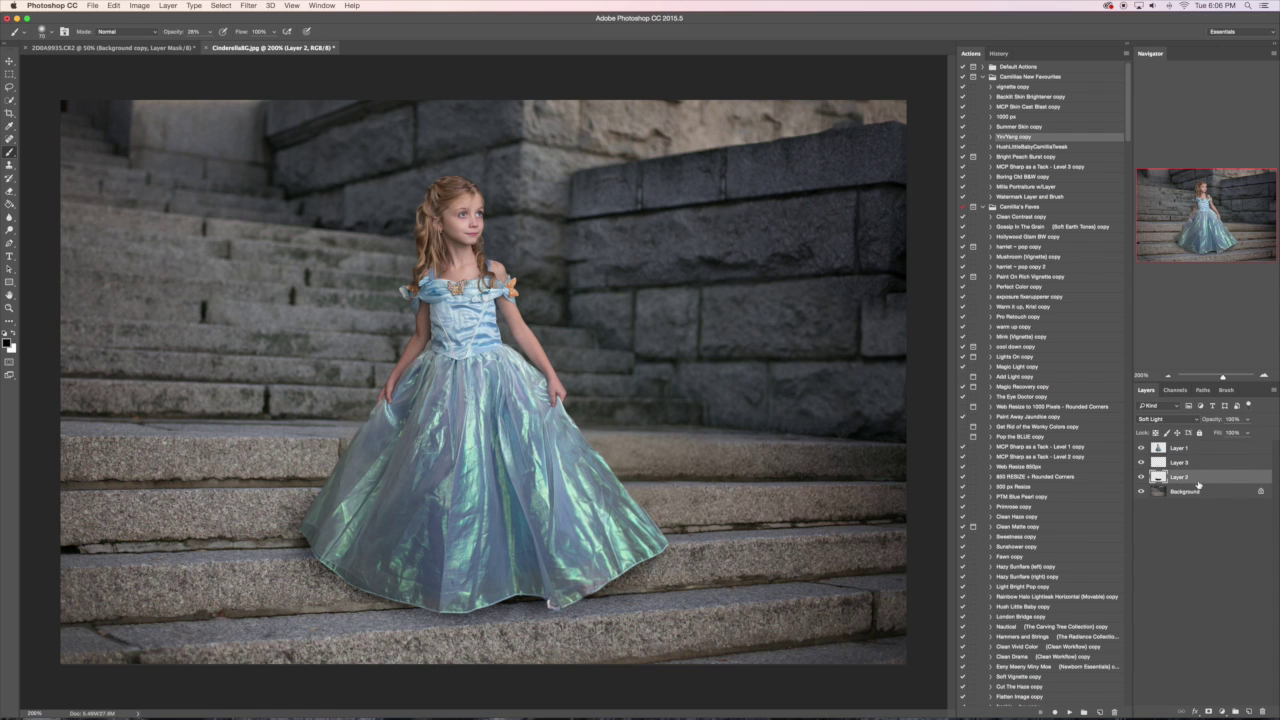